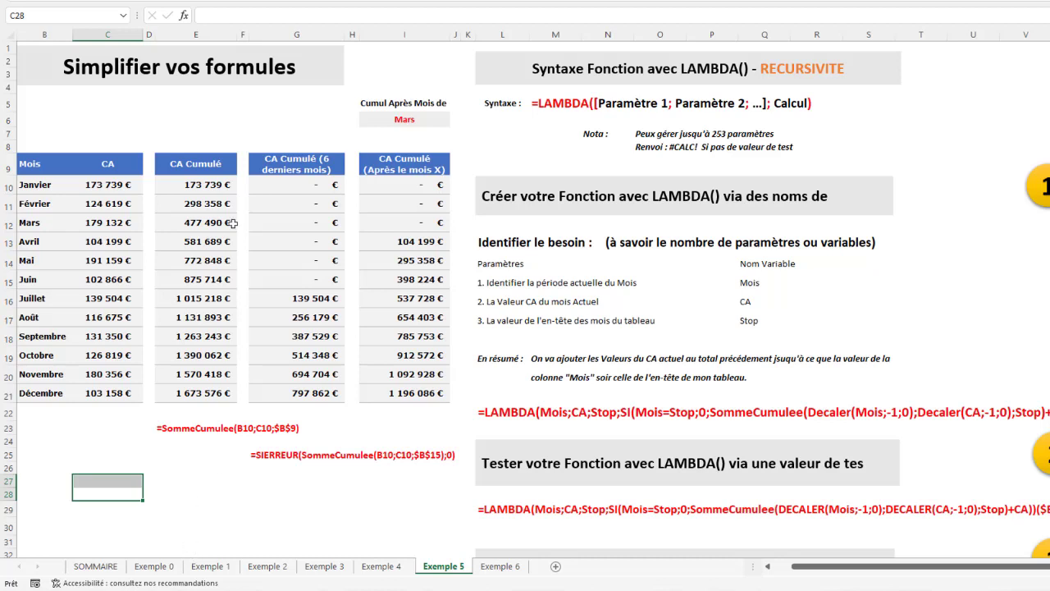
Compare the monthly CA values with the CA Cumulé formulas for Janvier through Avril.
mouse_move(148, 589)
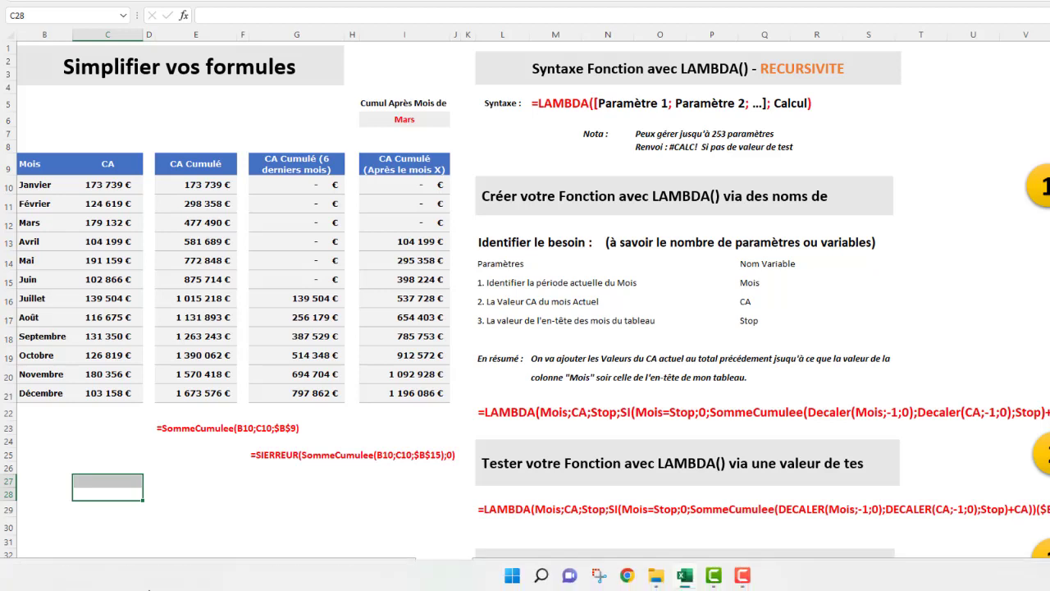
left_click(118, 182)
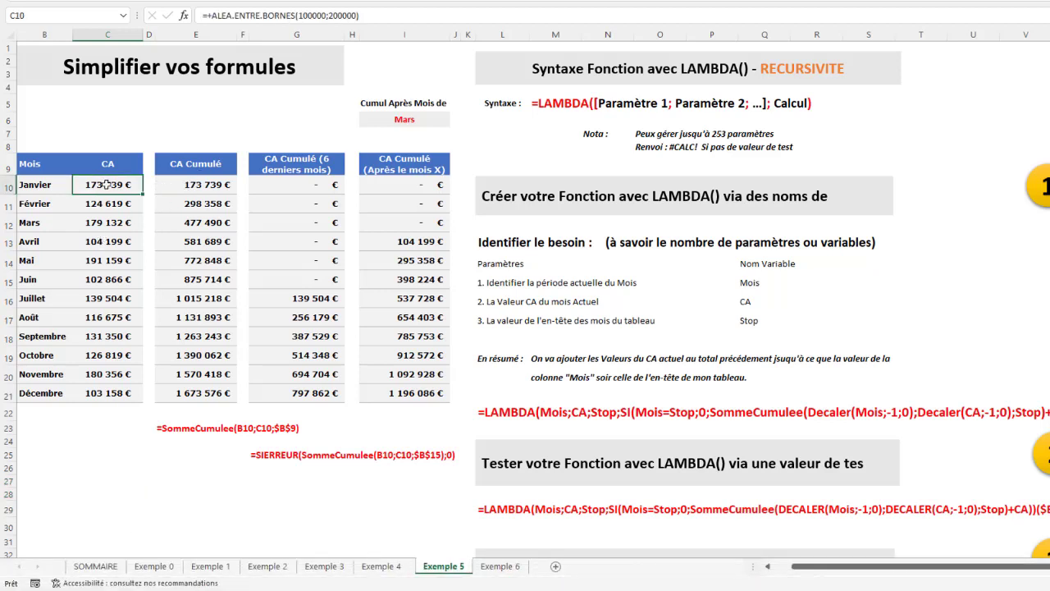
left_click(212, 184)
left_click(205, 204)
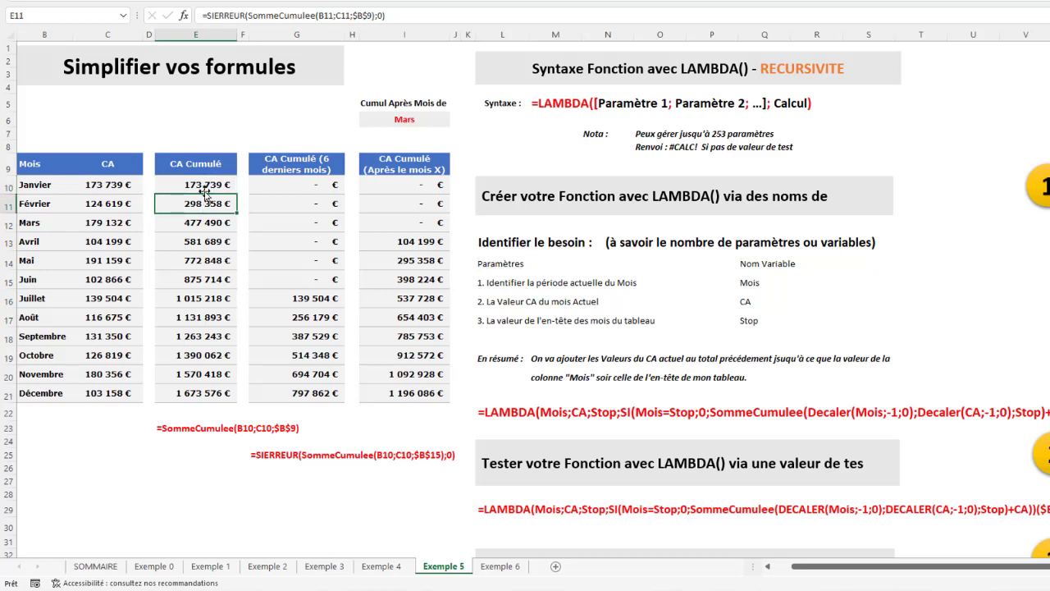
left_click(209, 185)
left_click(119, 203)
left_click(187, 227)
left_click(206, 202)
left_click(113, 203)
left_click(191, 243)
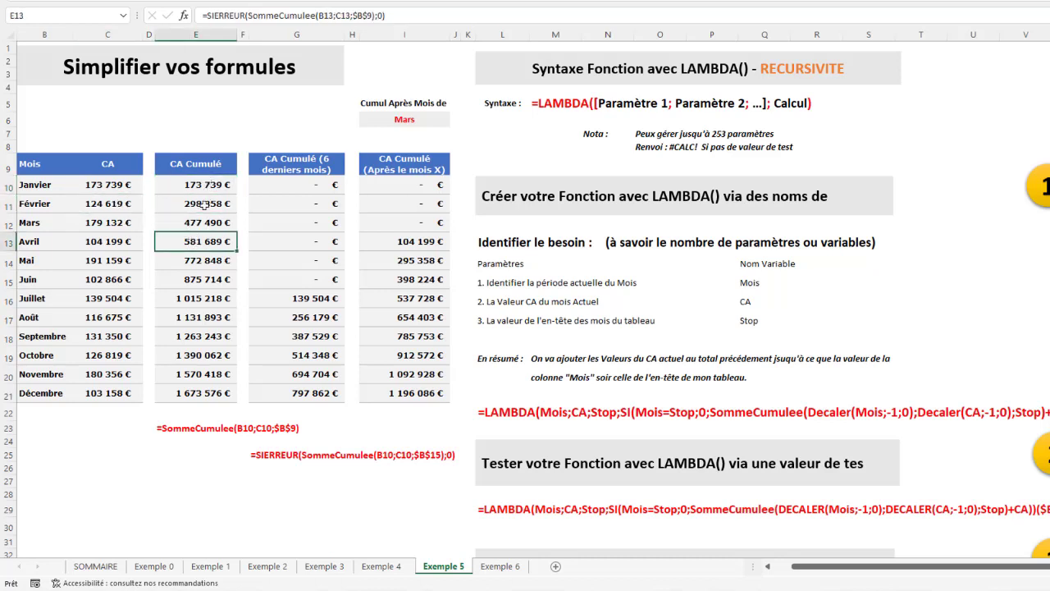
left_click(175, 508)
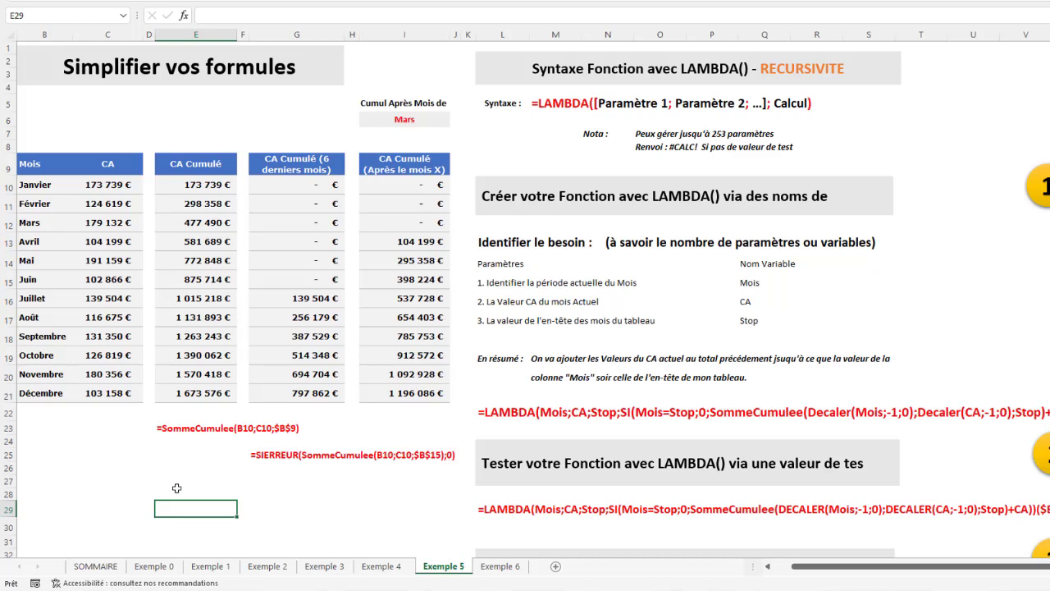
Highlight the word RECURSIVITE in the syntax heading and examine the CA Cumulé formulas for Janvier, Février and Mars.
left_click(194, 202)
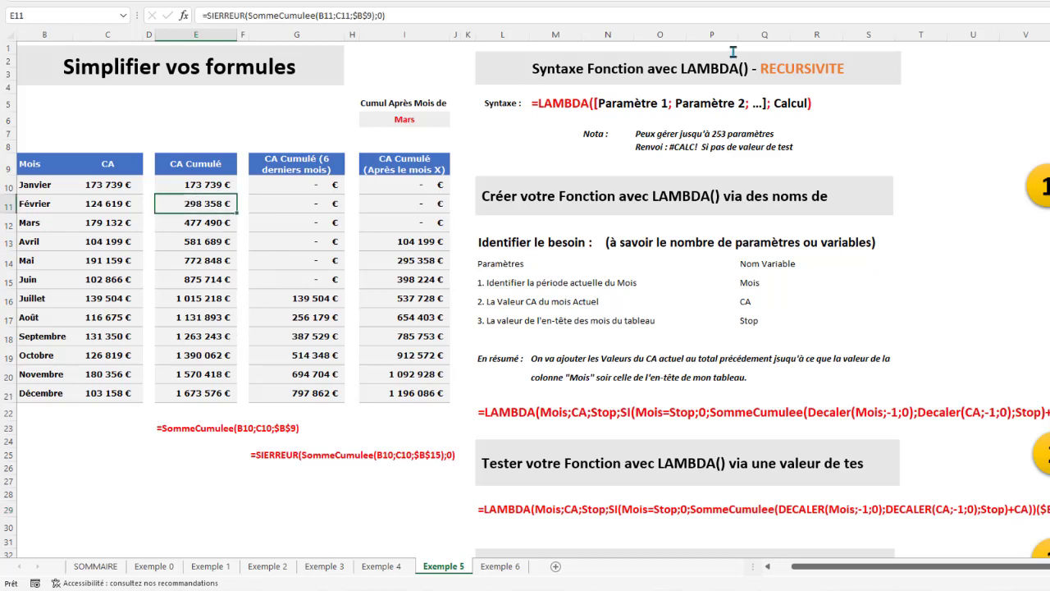
left_click(770, 68)
left_click_drag(763, 69, 855, 70)
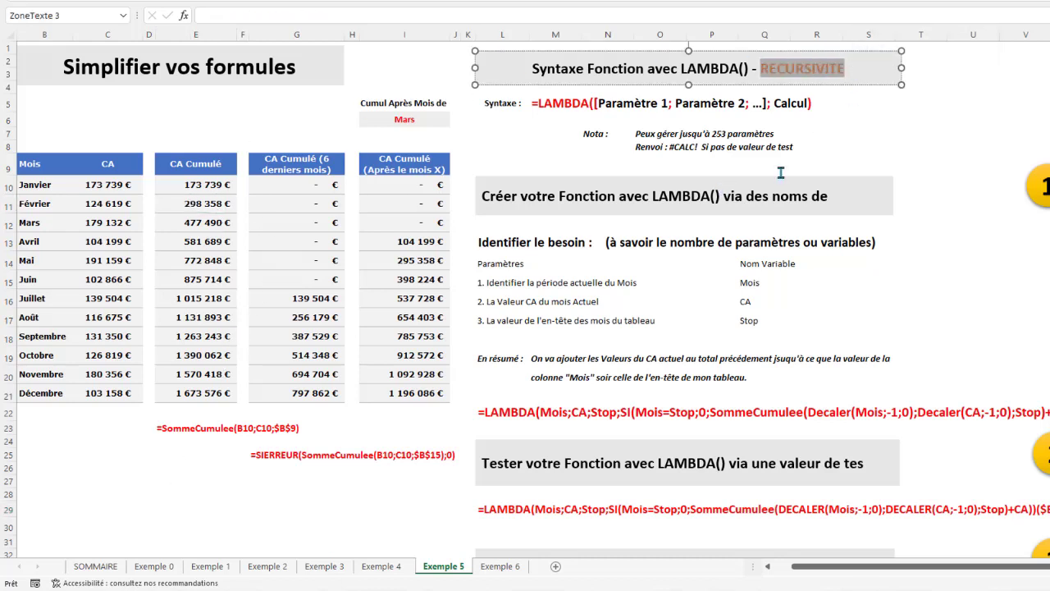
left_click(232, 223)
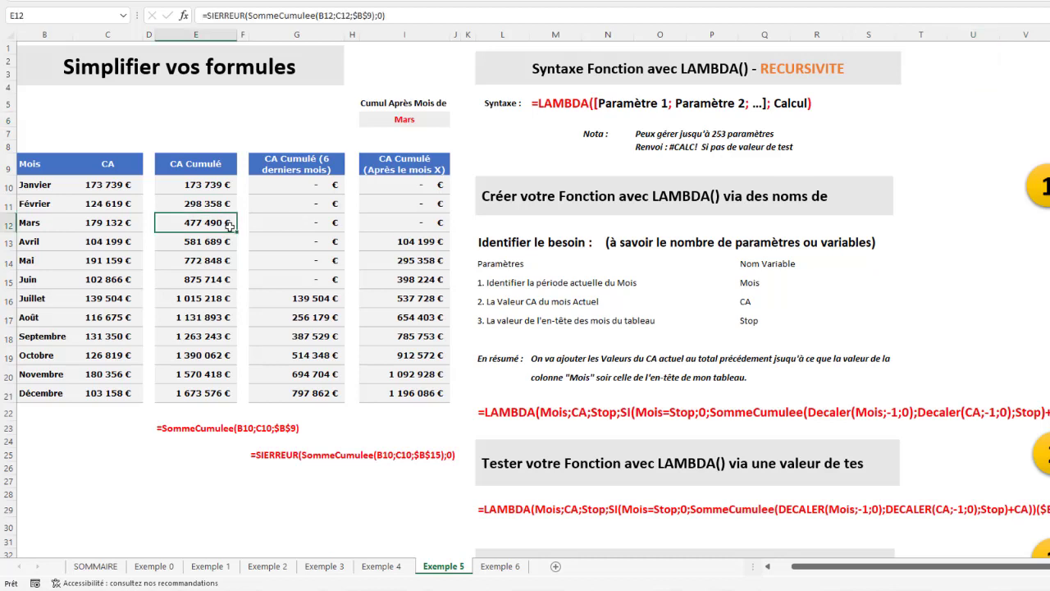
left_click(209, 186)
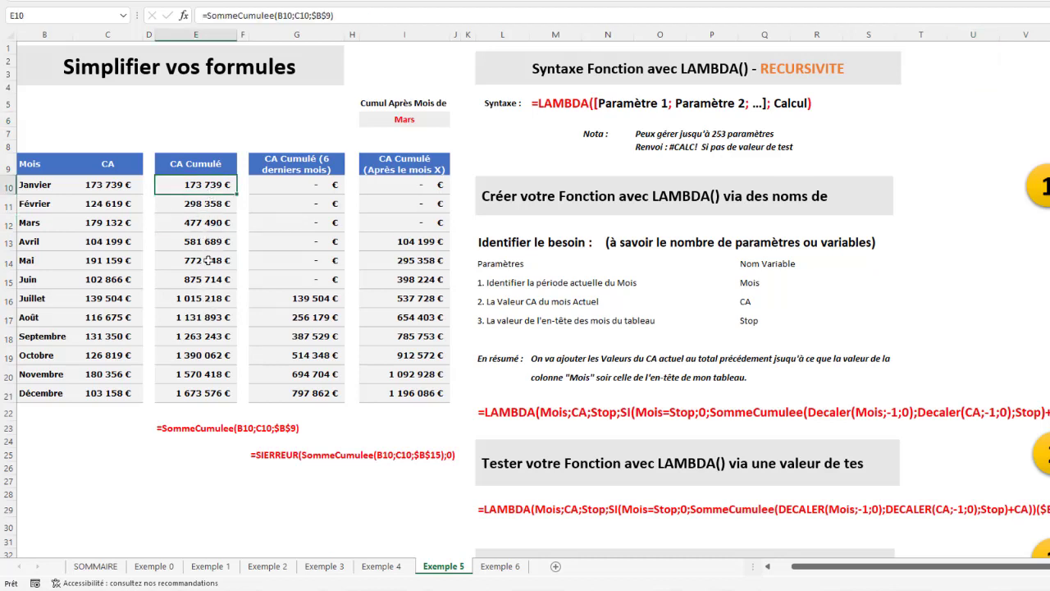
left_click(201, 205)
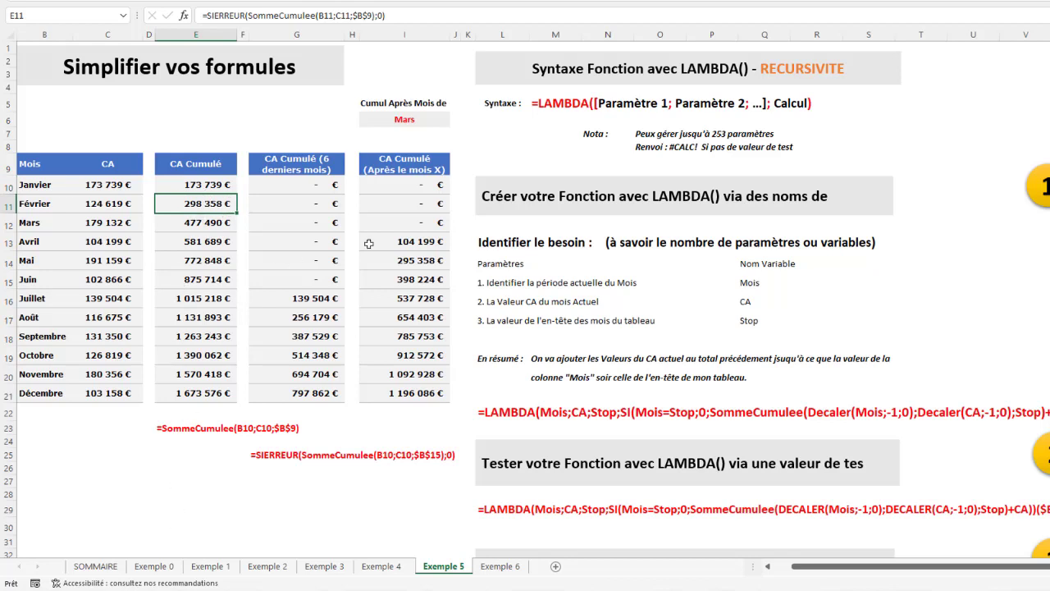
left_click(175, 492)
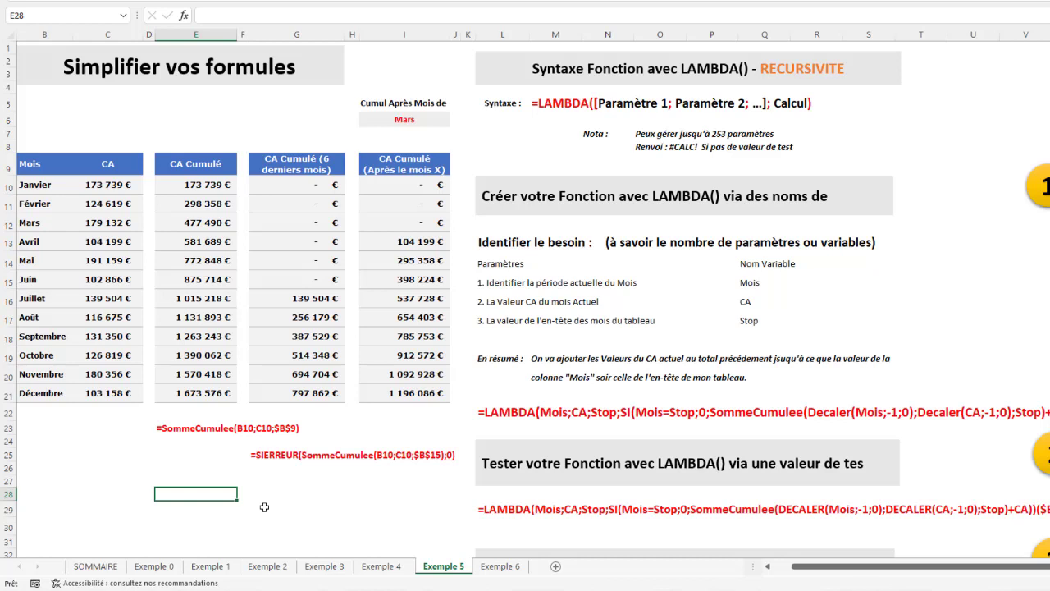
Examine the "6 derniers mois" and "Après le mois X" cumulative columns together with the starting-month cell I6.
left_click(434, 187)
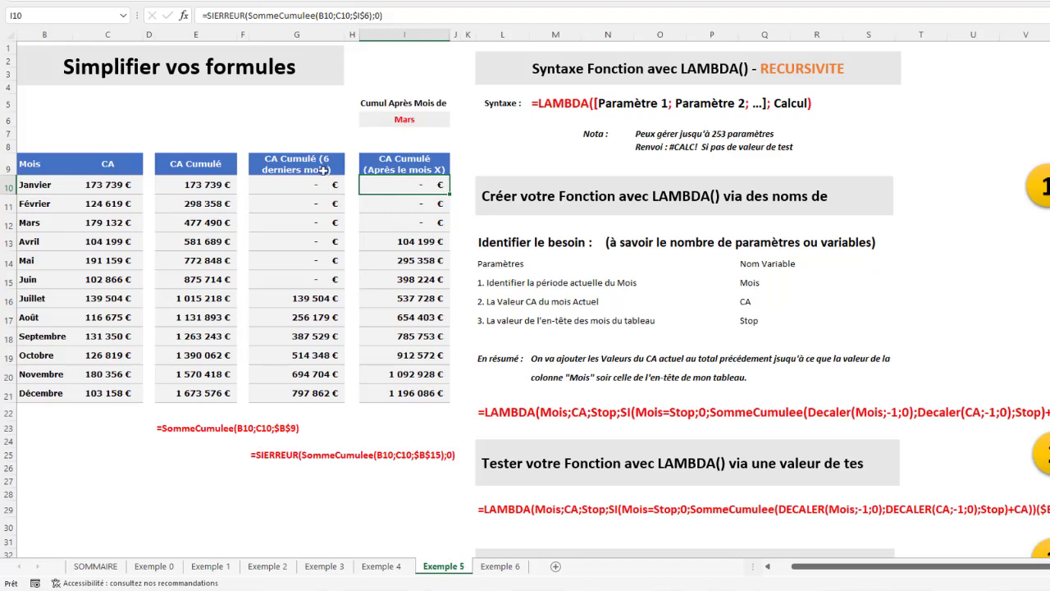
left_click(419, 116)
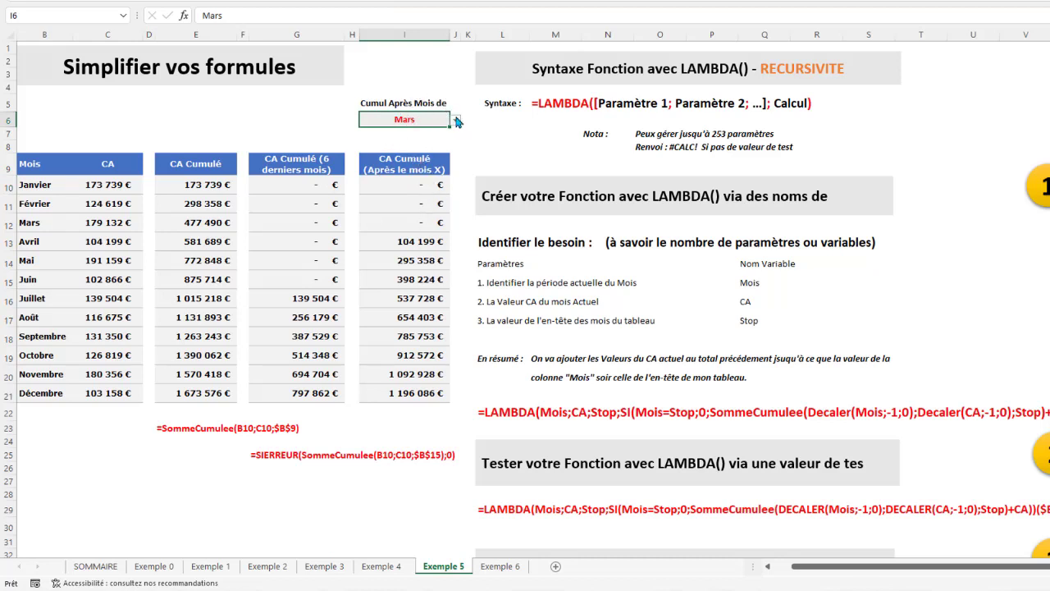
left_click_drag(314, 184, 310, 392)
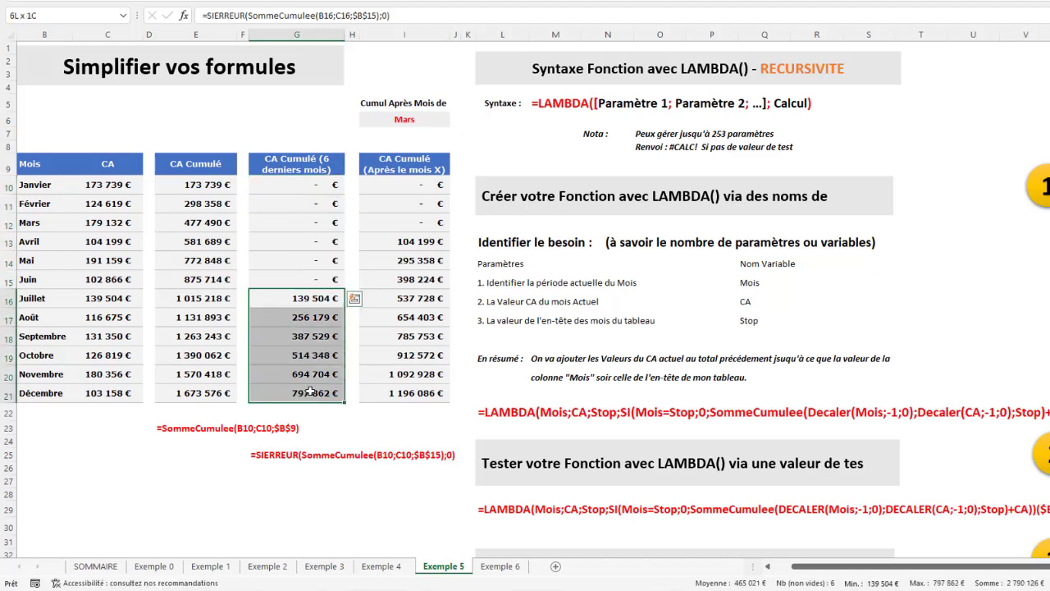
left_click_drag(420, 243, 395, 410)
Set the "Cumul Après Mois de" month in I6 to Octobre.
left_click(407, 118)
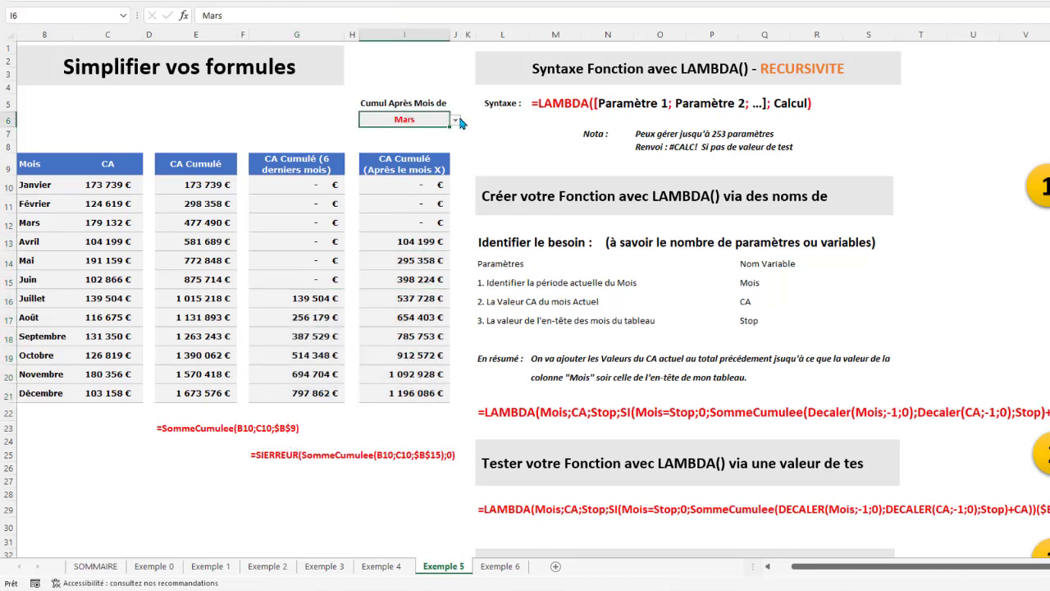
left_click(455, 121)
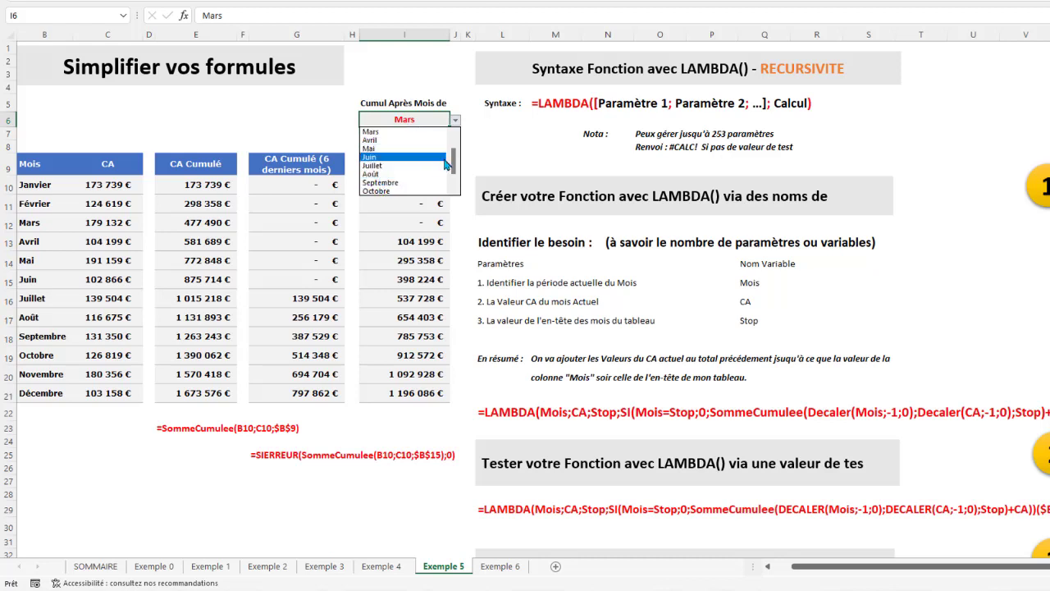
scroll(456, 193, "down", 1)
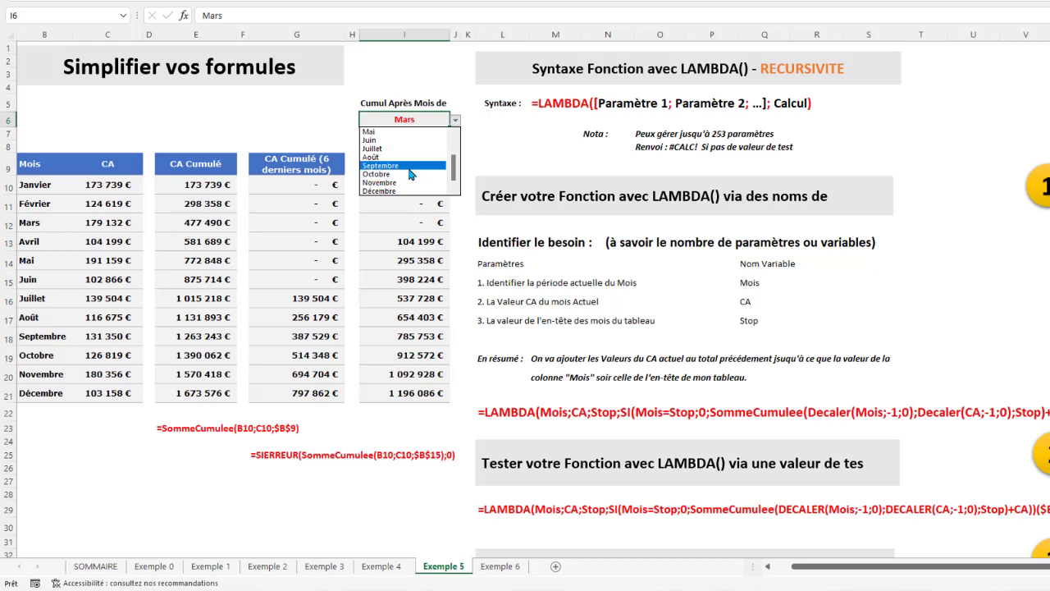
left_click(378, 174)
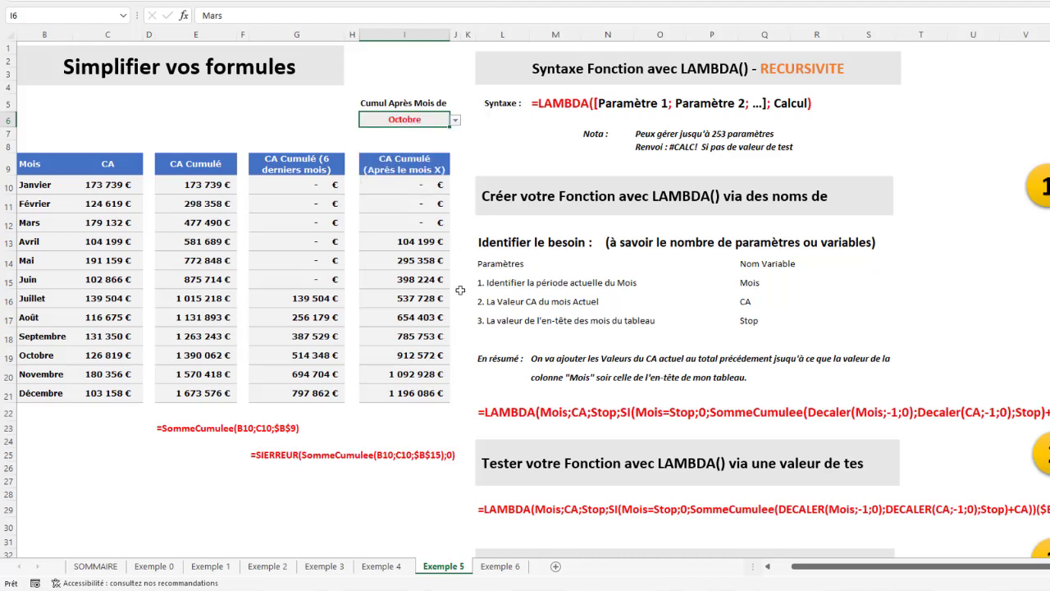
Set the "Cumul Après Mois de" month to Septembre and select the "Après le mois X" cumulative values for Octobre through Décembre.
left_click(455, 120)
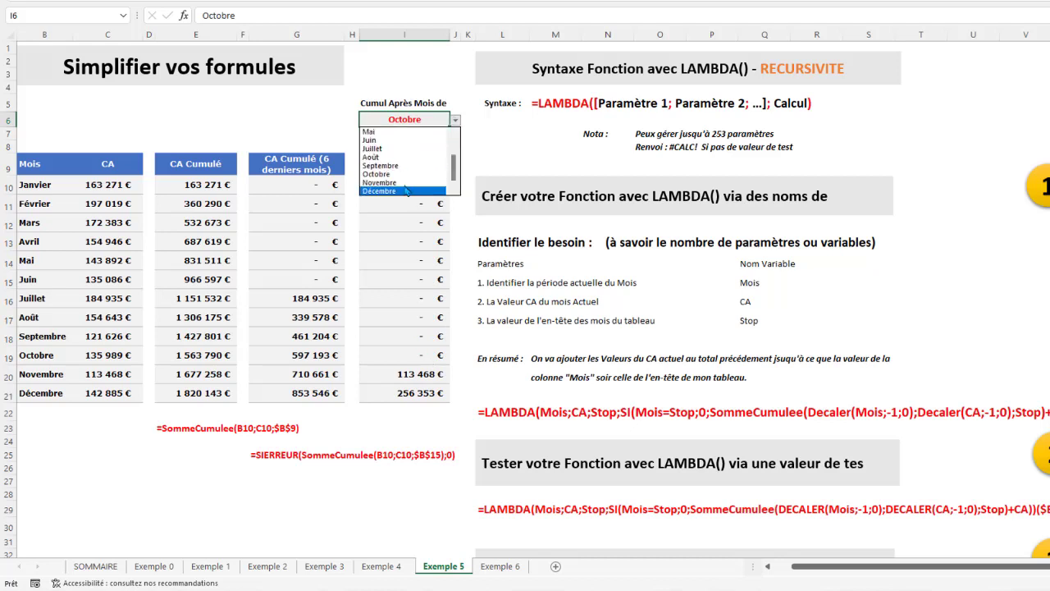
left_click(386, 166)
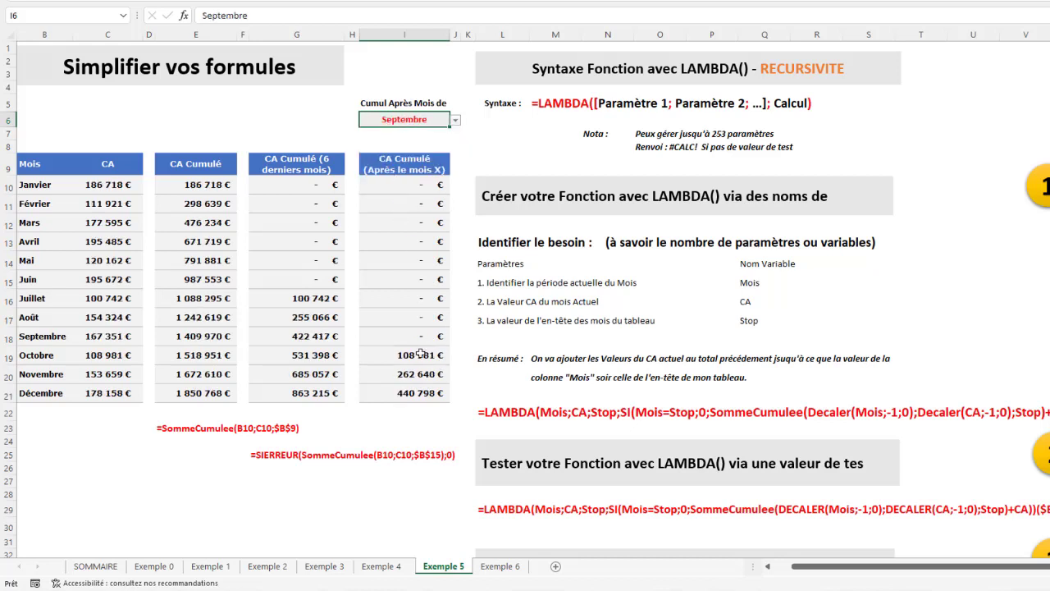
left_click(421, 354)
left_click_drag(420, 372, 417, 397)
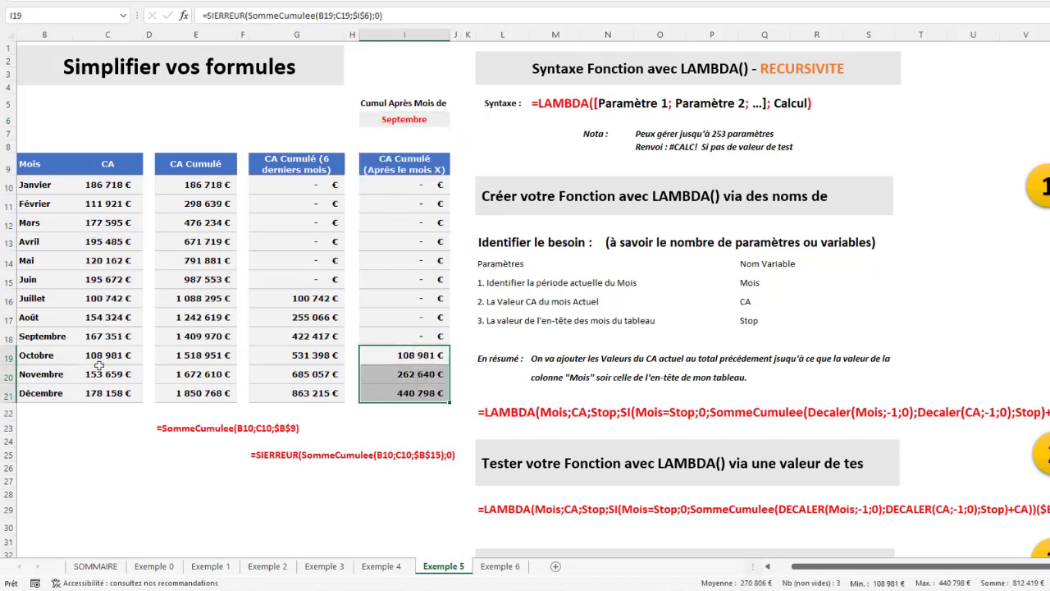
Check the sum of the CA values for Octobre to Décembre against the "Après le mois X" cumulative cells I19 to I21.
left_click_drag(109, 355, 111, 394)
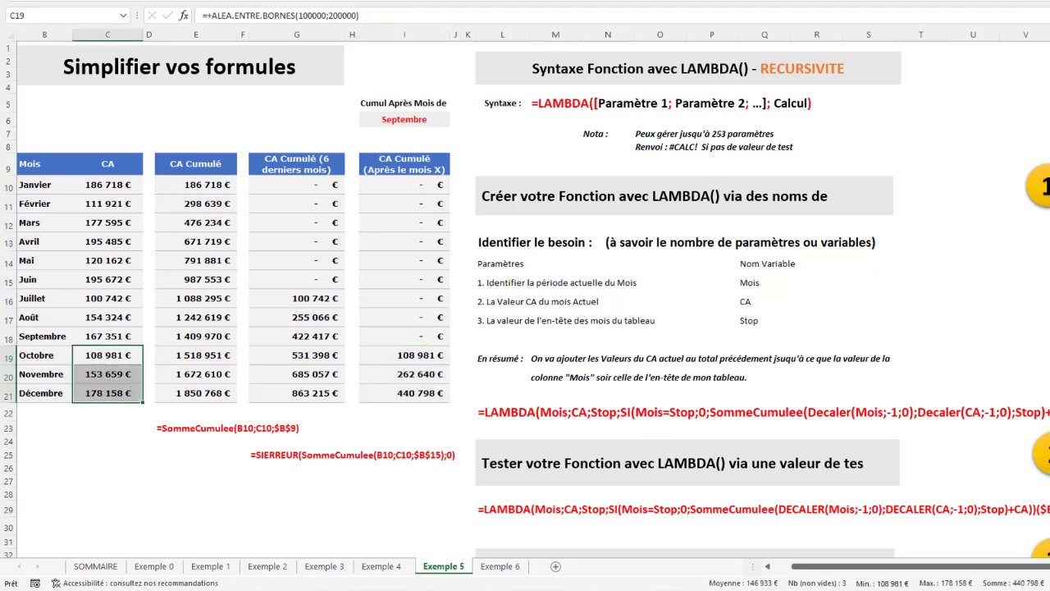
left_click(419, 398)
left_click(419, 357)
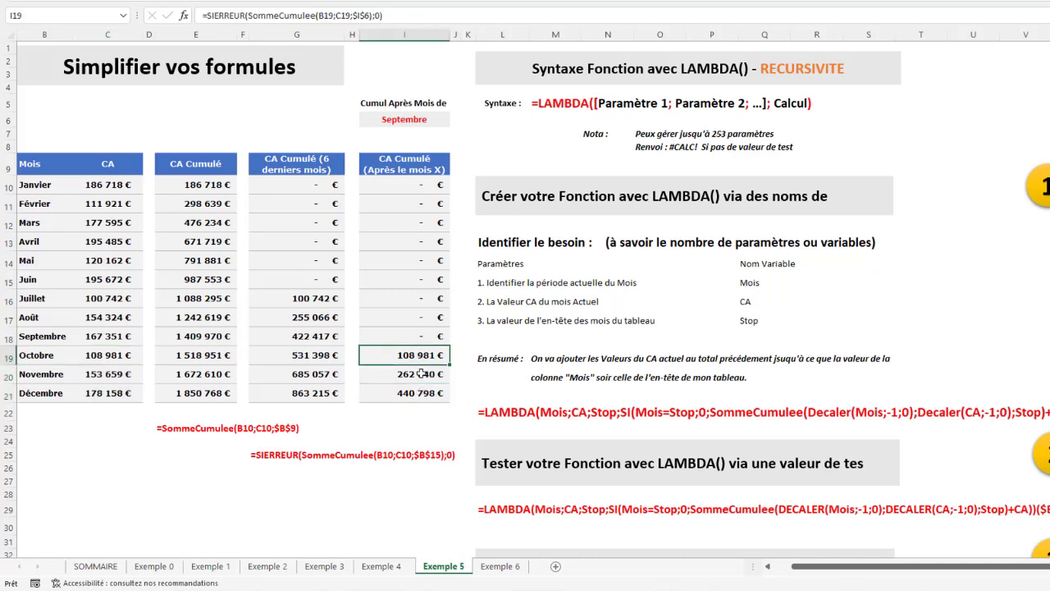
left_click(420, 372)
left_click(426, 392)
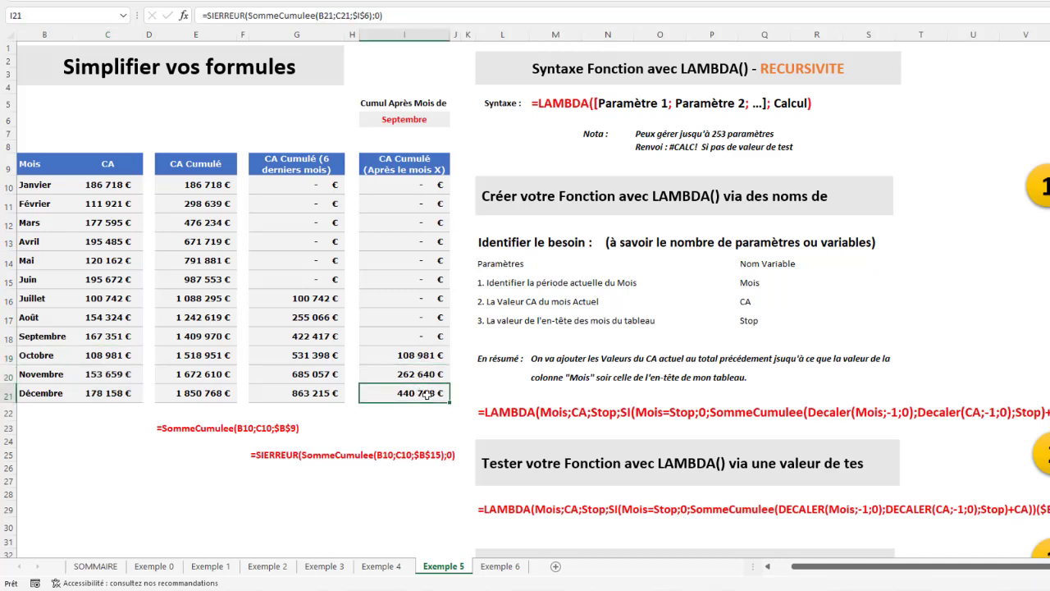
left_click(422, 375)
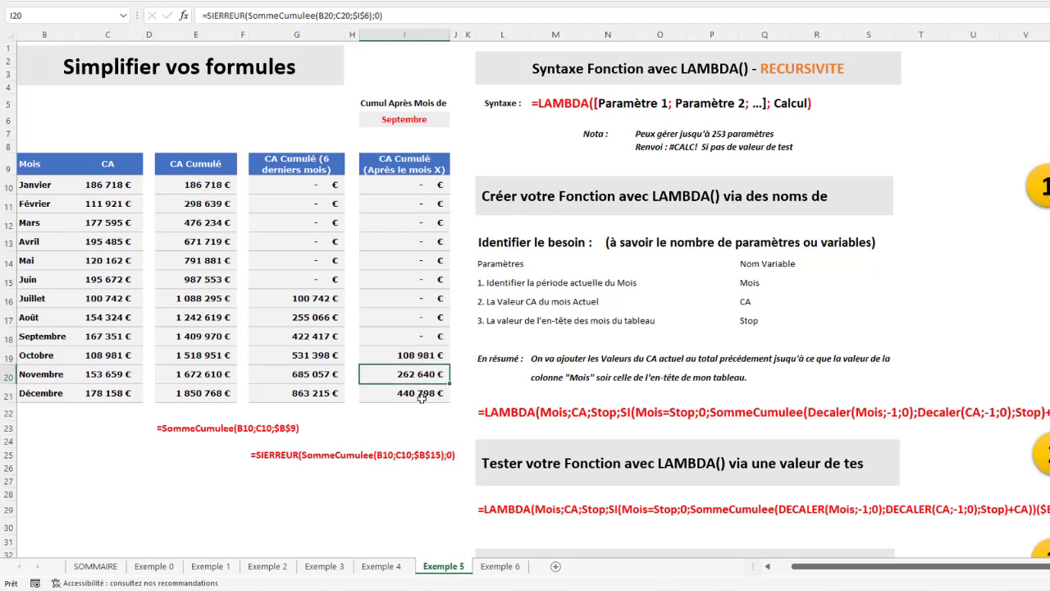
Compare the stop references in the Janvier formulas of the "Après le mois X" and "6 derniers mois" columns.
left_click(406, 116)
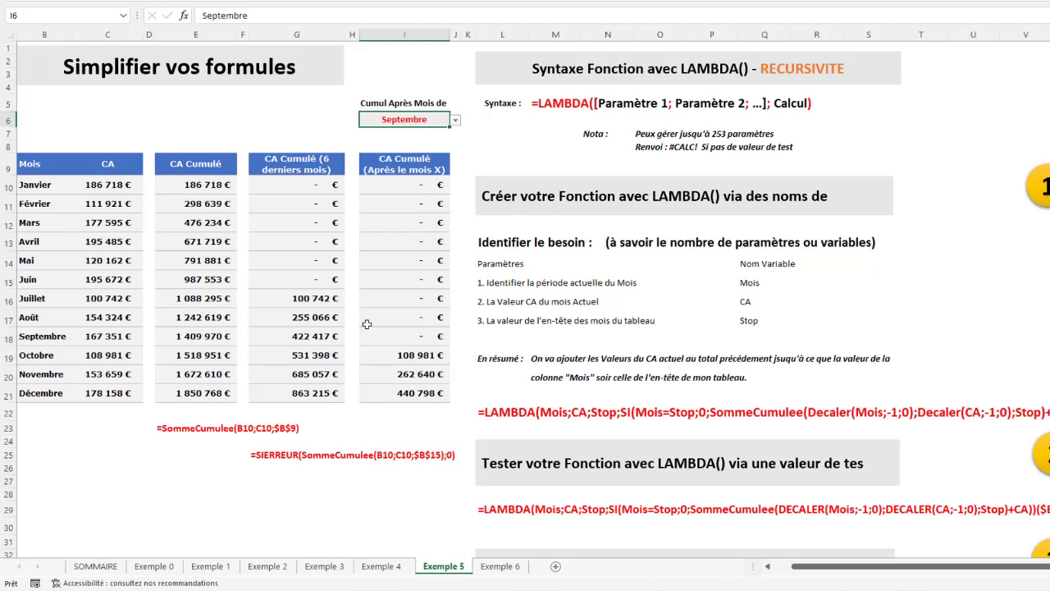
left_click(418, 180)
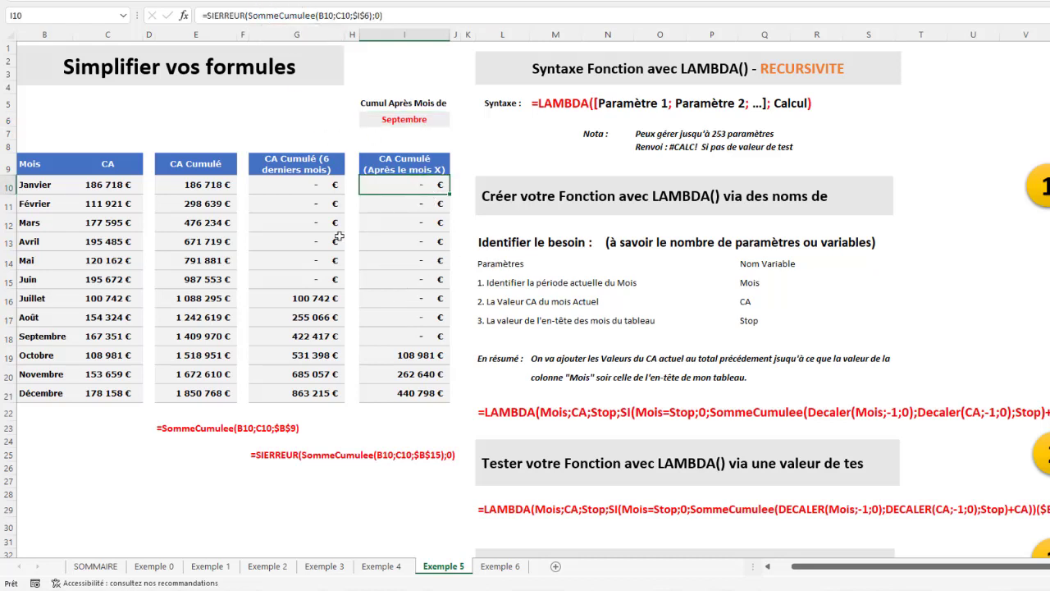
left_click(312, 187)
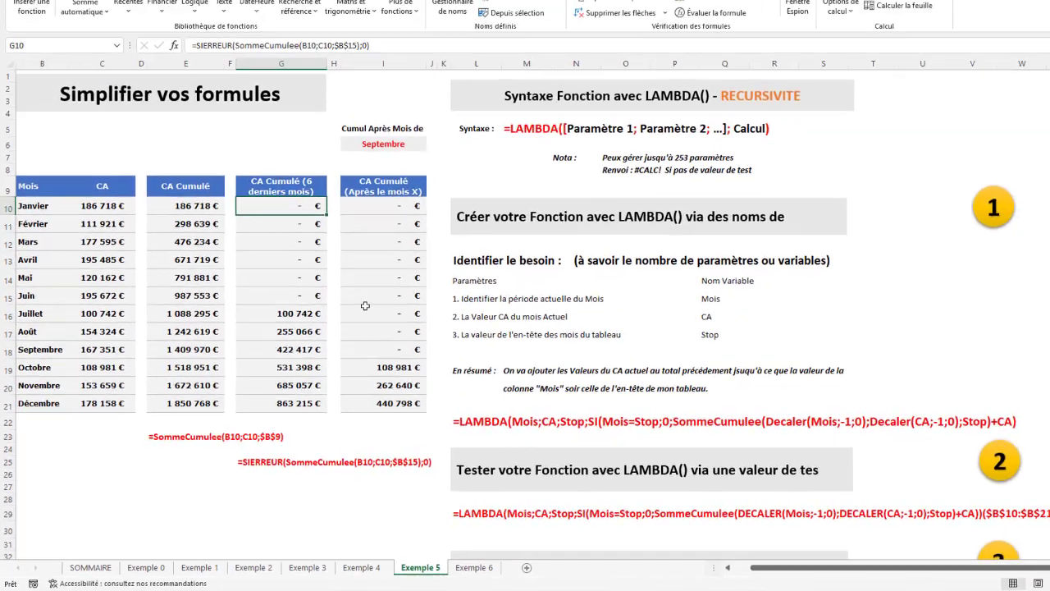
Examine the SommeCumulee arguments in the Octobre formula in I19 and leave the formula as it is.
left_click(367, 363)
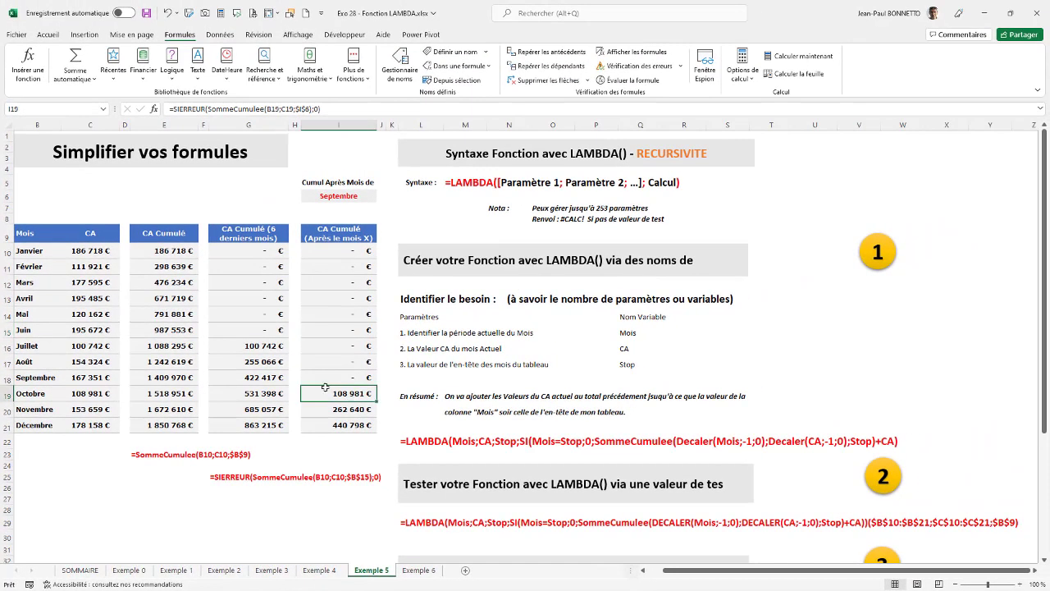
left_click(239, 109)
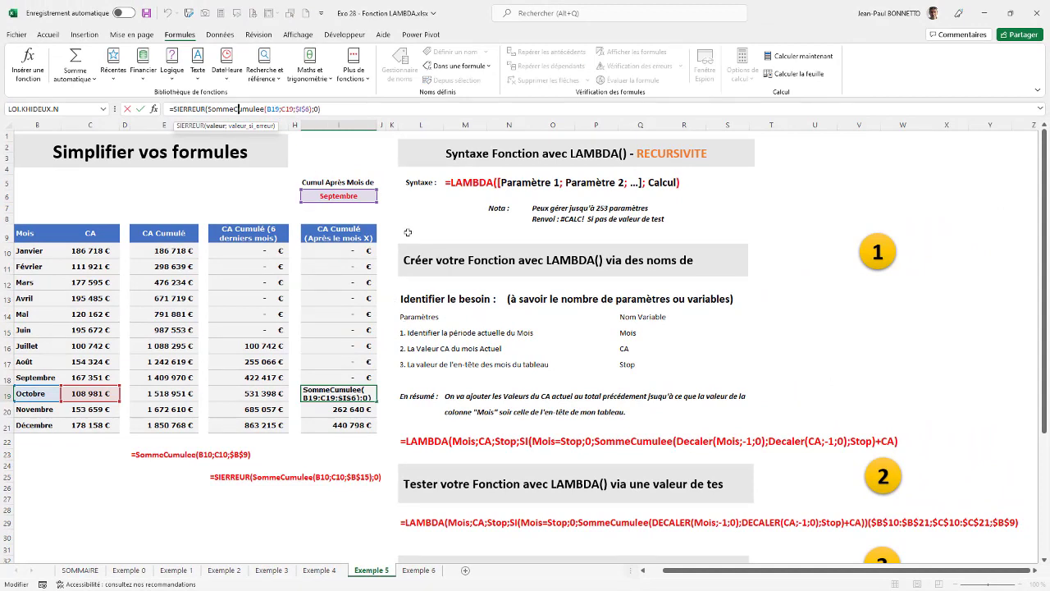
left_click(276, 109)
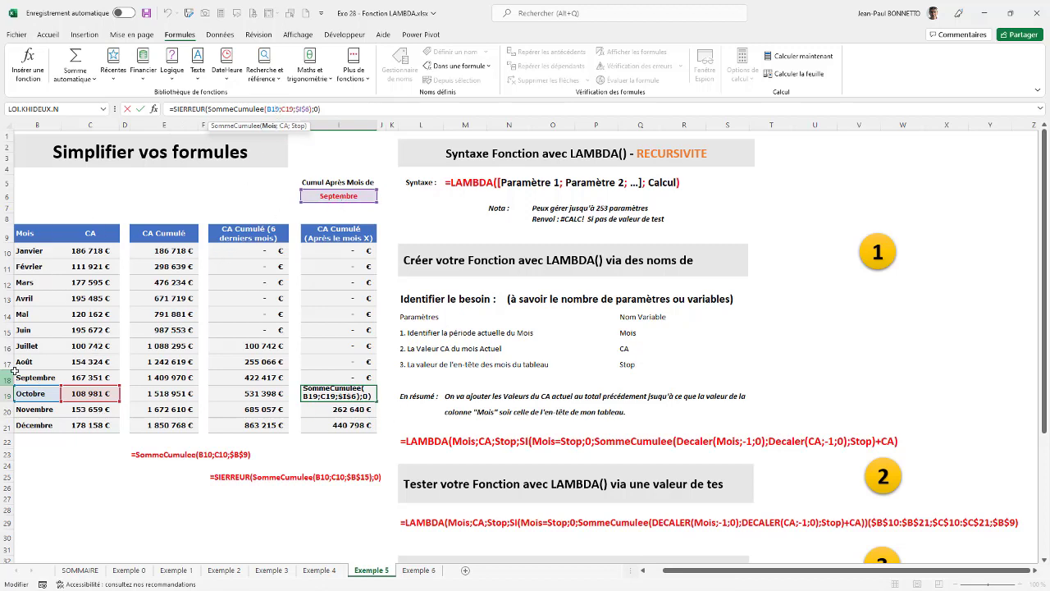
left_click(289, 109)
key("Return")
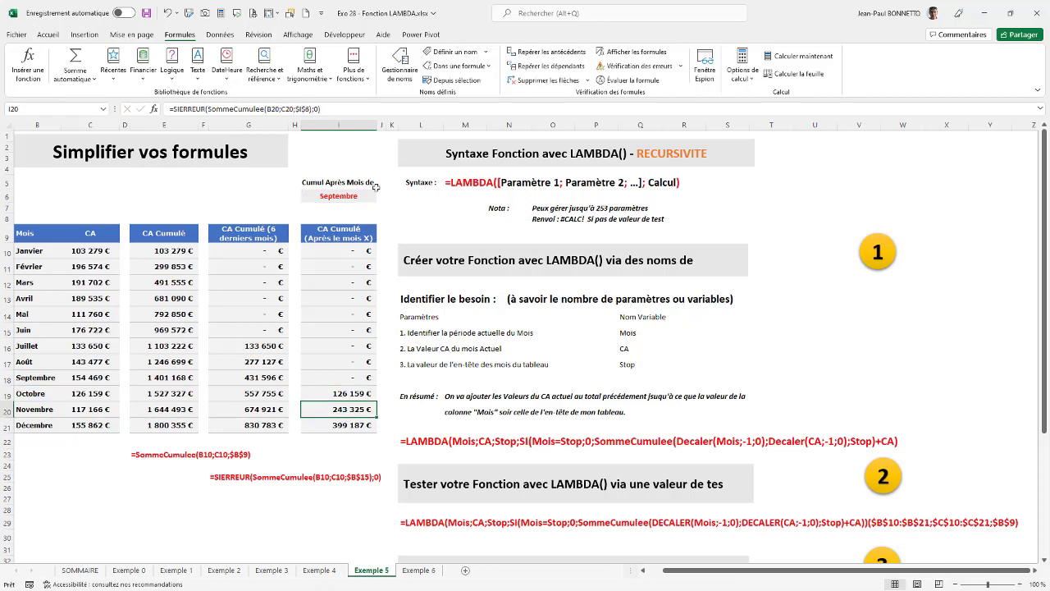
Display the definition of the SommeCumulee function in the Name Manager.
left_click(339, 249)
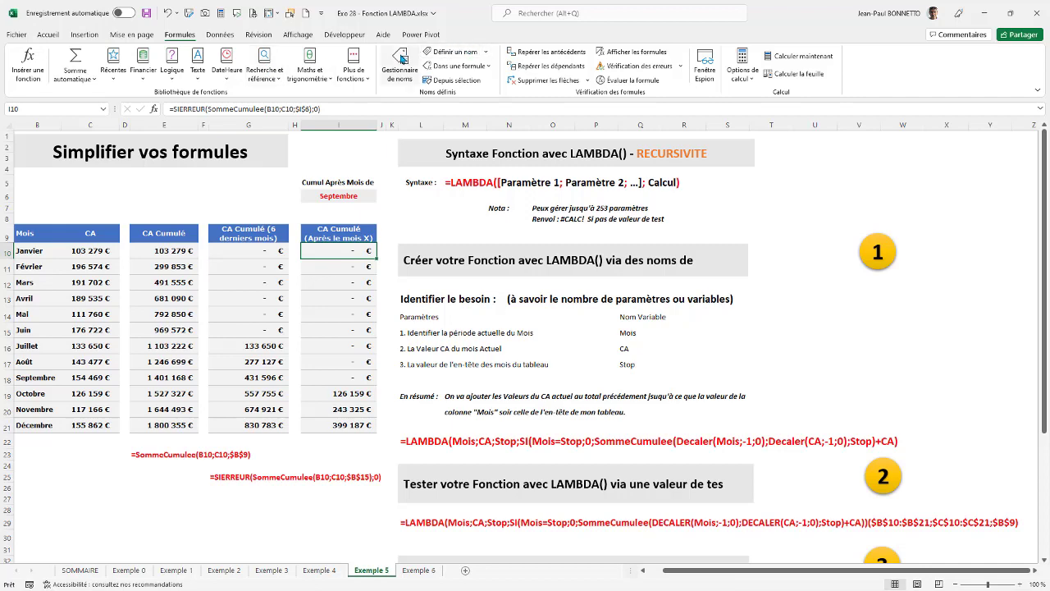
left_click(400, 64)
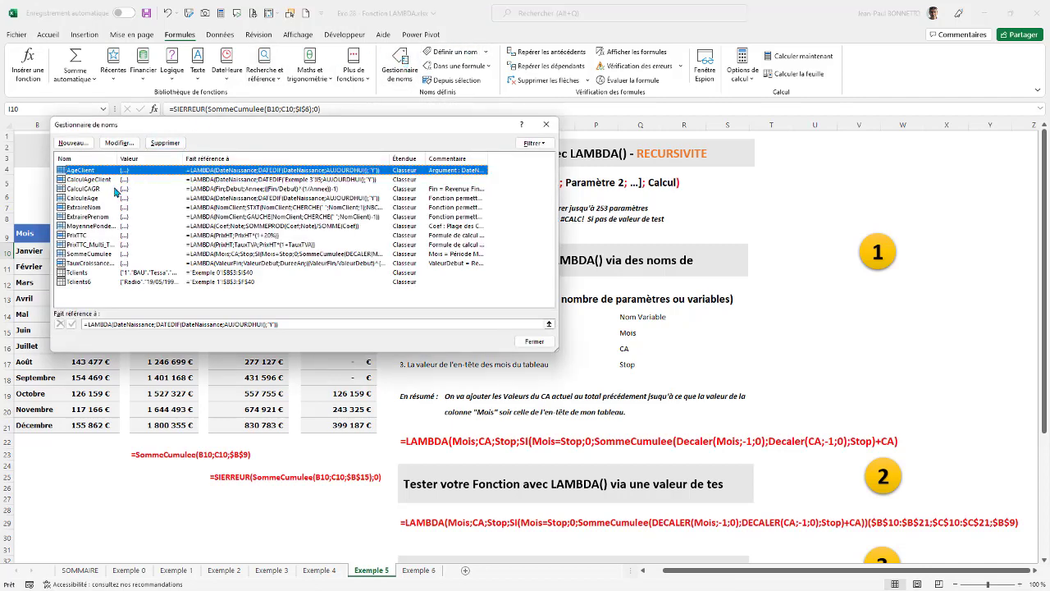
left_click(91, 255)
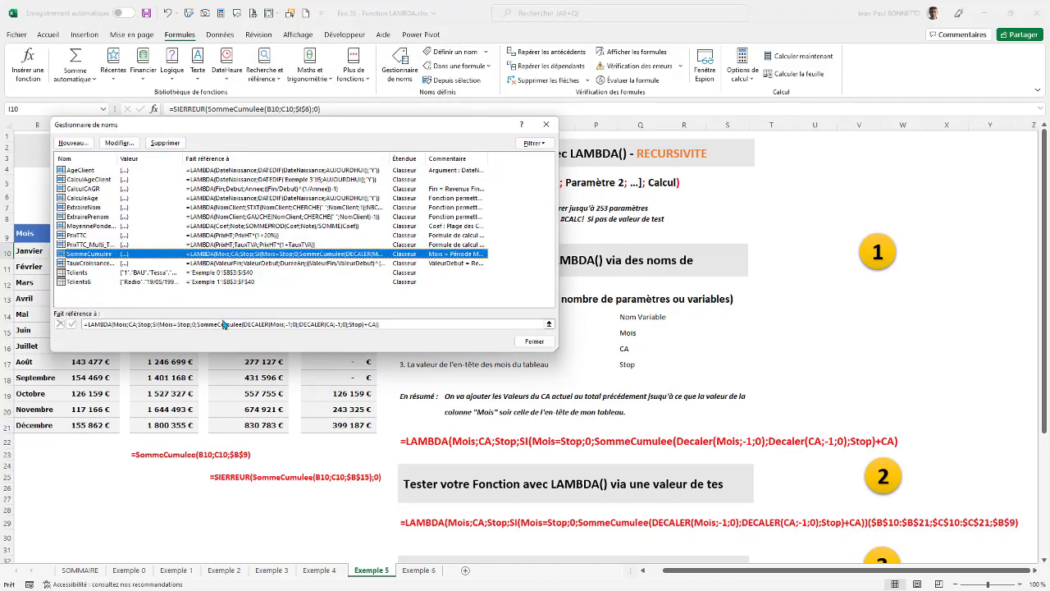
Examine the Mois, CA and Stop parameters in the SommeCumulee definition.
left_click_drag(425, 133, 388, 83)
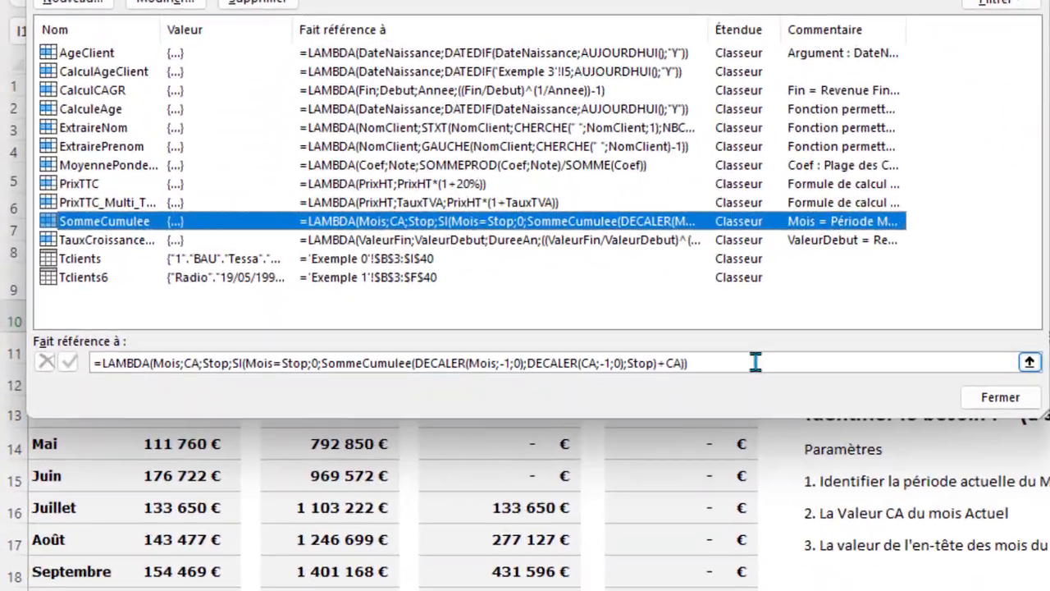
left_click(375, 271)
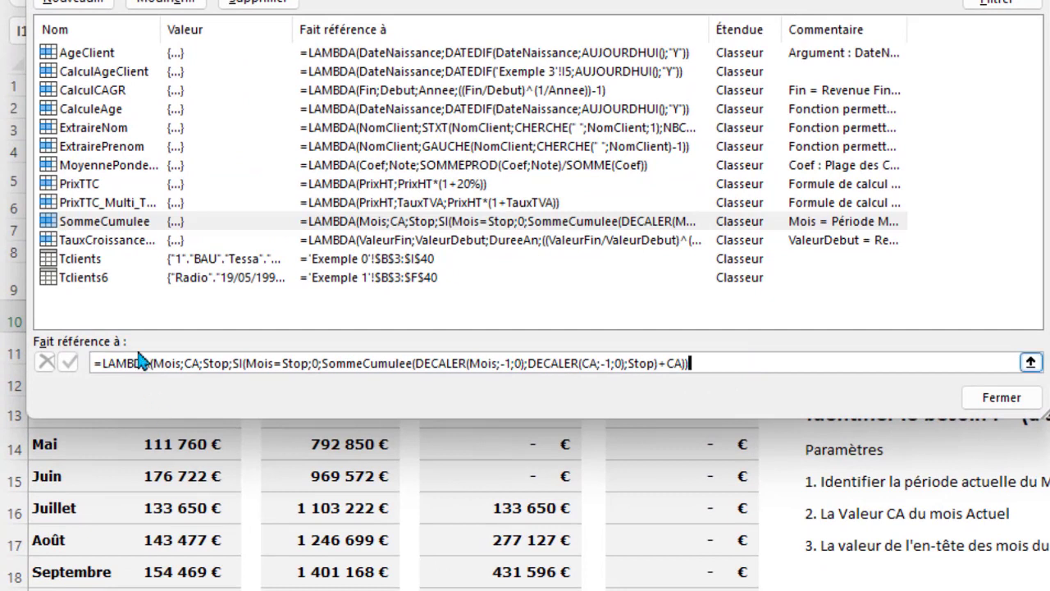
left_click(164, 361)
left_click(194, 363)
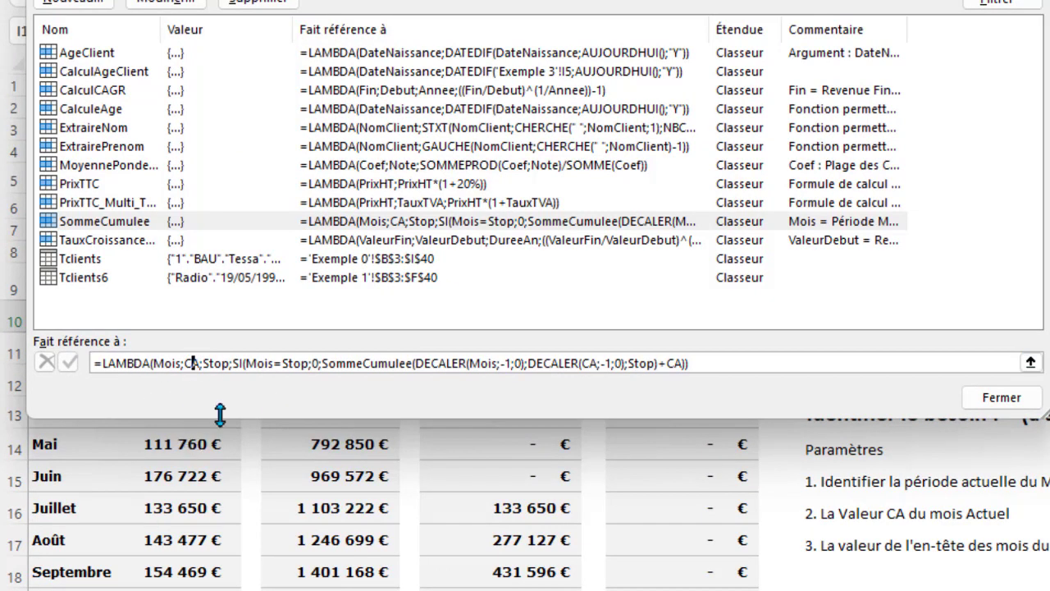
left_click(222, 363)
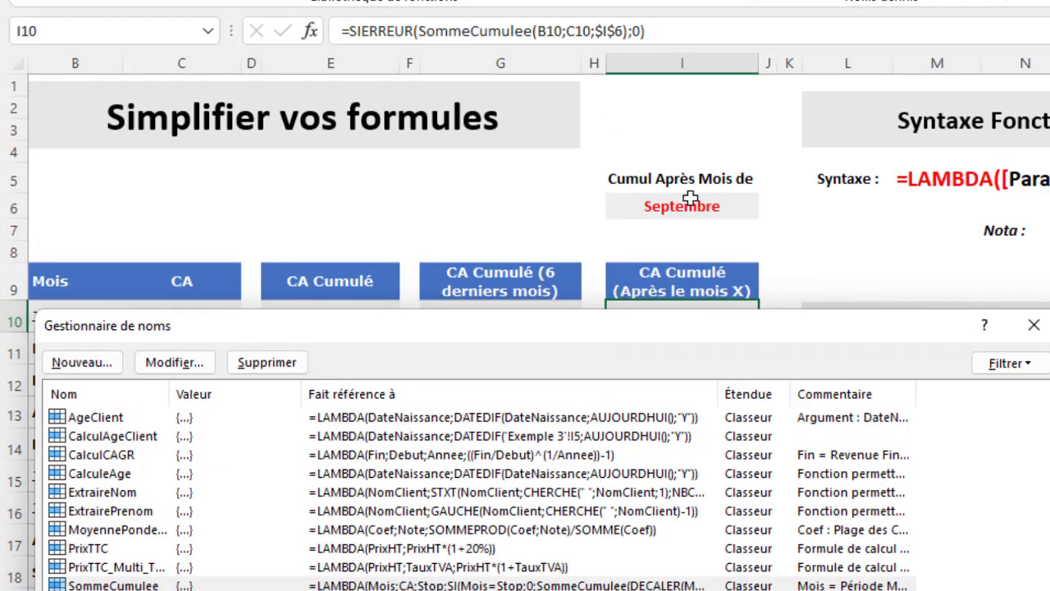
Examine the SI test and the recursive SommeCumulee call with its DECALER of Mois in the definition.
left_click_drag(662, 310, 659, 141)
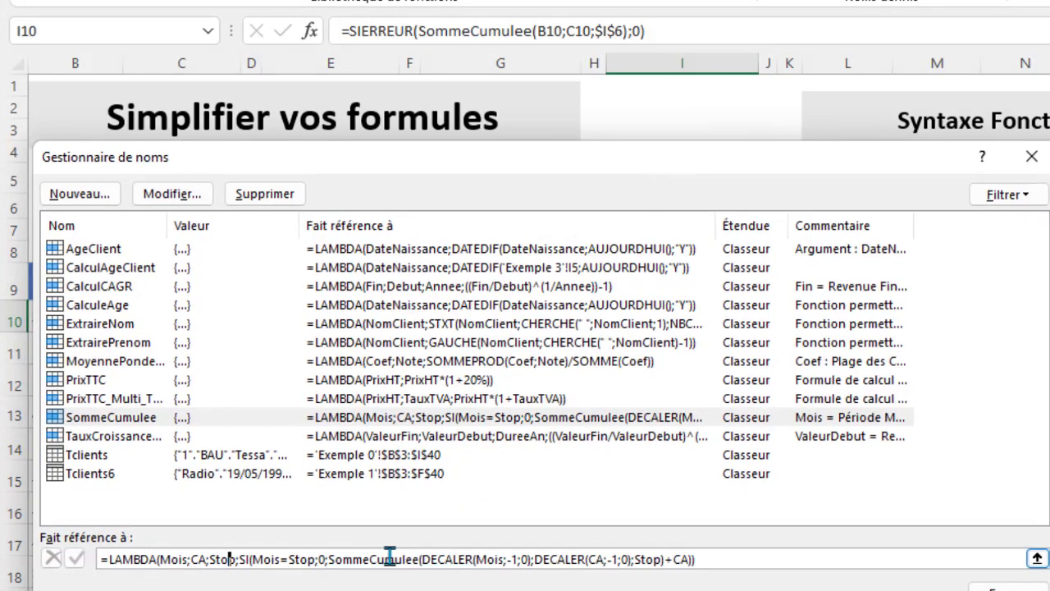
left_click(264, 559)
left_click_drag(339, 566, 421, 561)
left_click(453, 559)
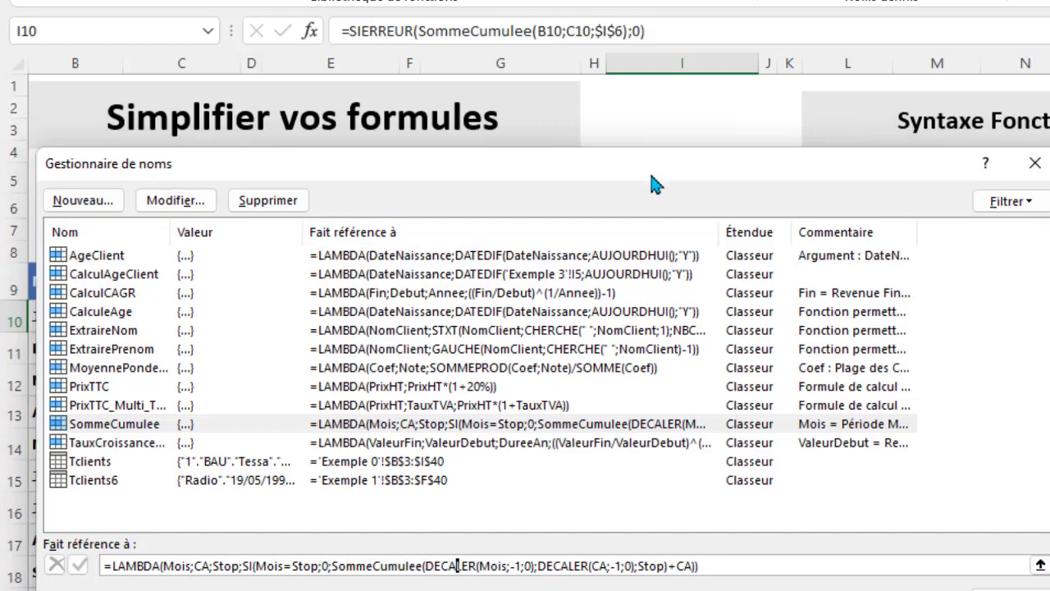
left_click_drag(649, 178, 680, 365)
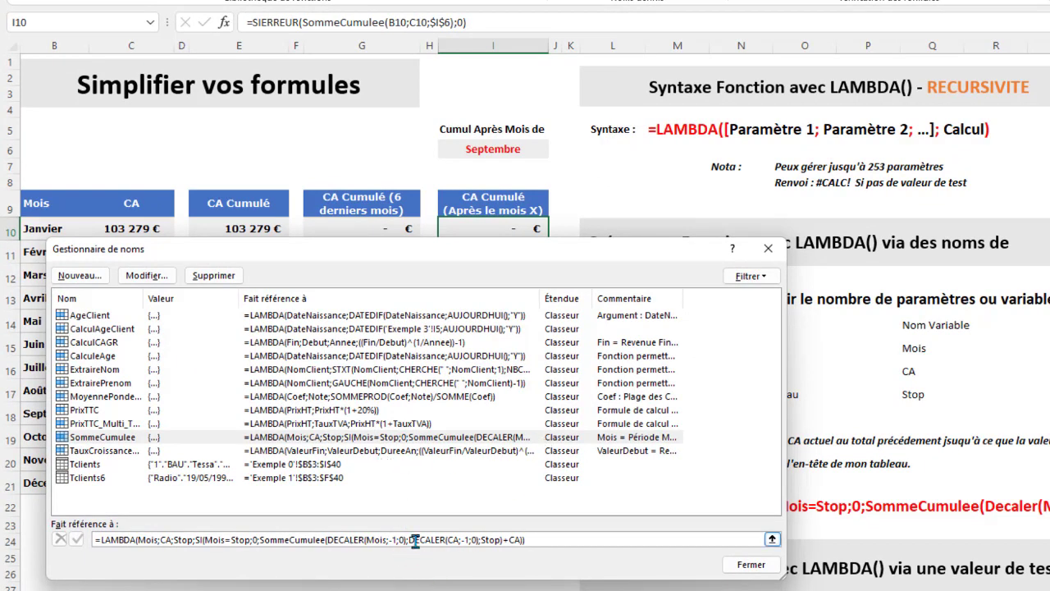
Examine the DECALER(CA;-1;0) argument and the added CA term, then close the Name Manager leaving the definition as it is.
left_click_drag(413, 541, 473, 540)
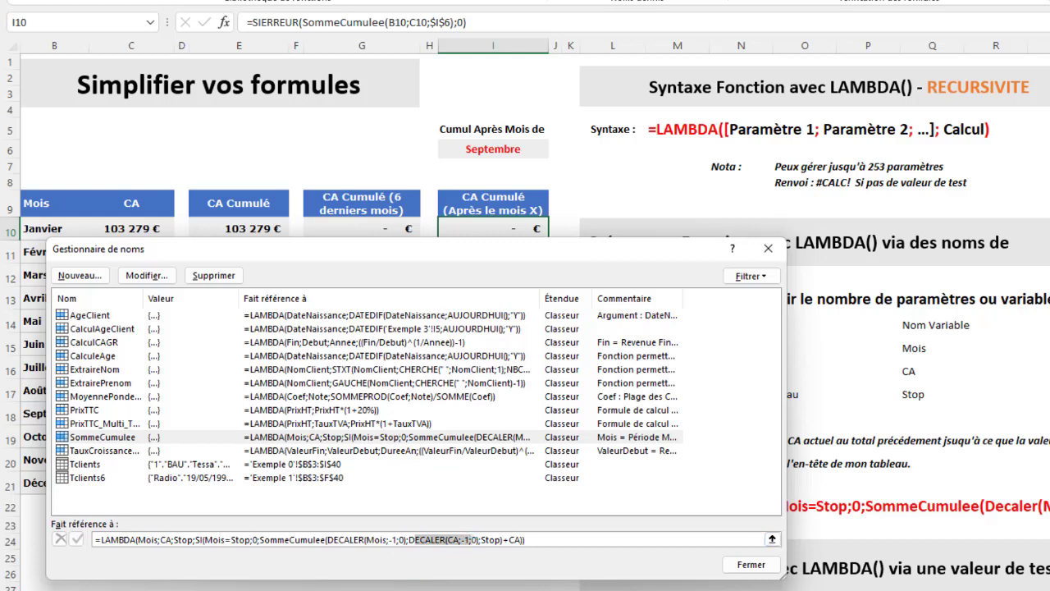
left_click_drag(351, 540, 466, 540)
left_click(513, 540)
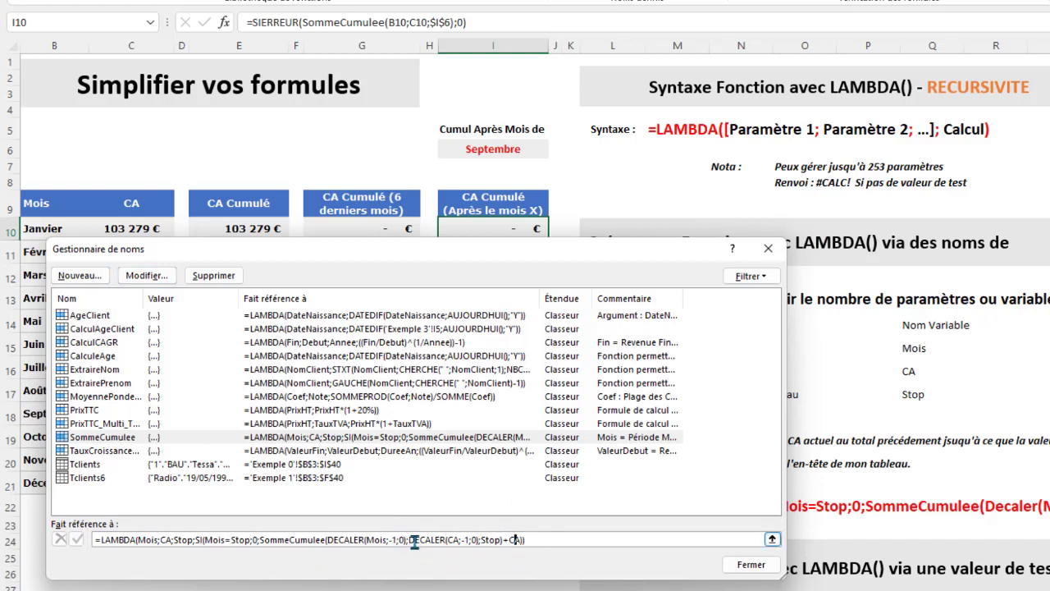
left_click_drag(568, 542, 10, 540)
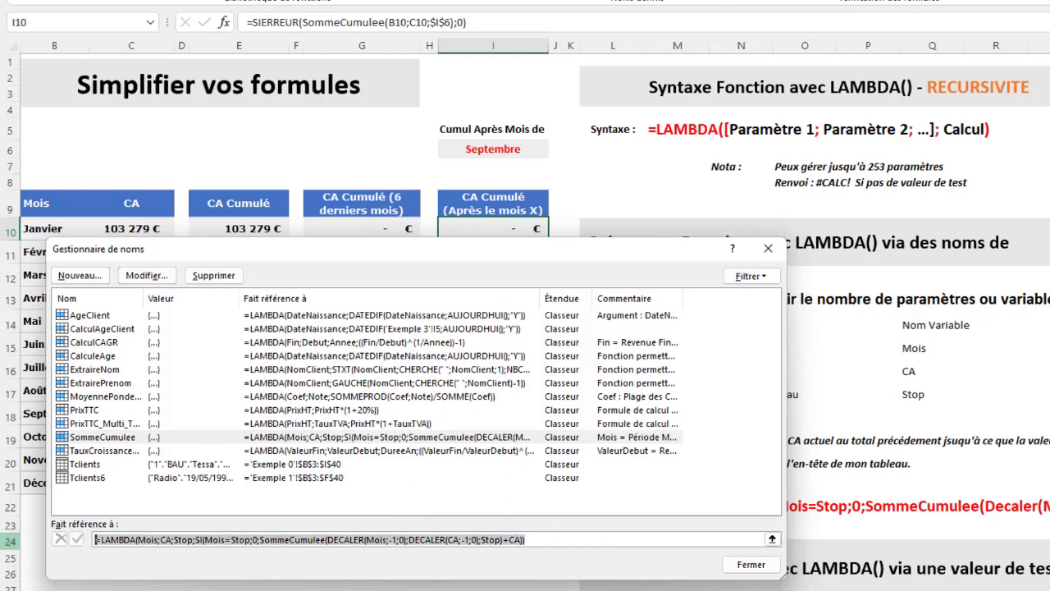
left_click(752, 567)
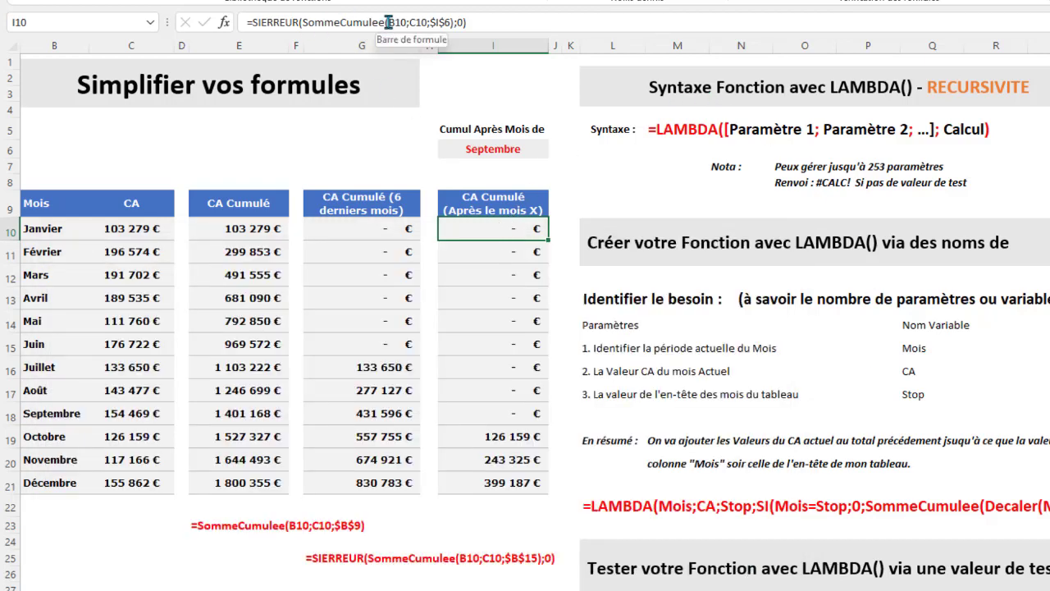
Compare the Février and Janvier formulas in column I with the written LAMBDA formulas in L29 and L22.
left_click(463, 259)
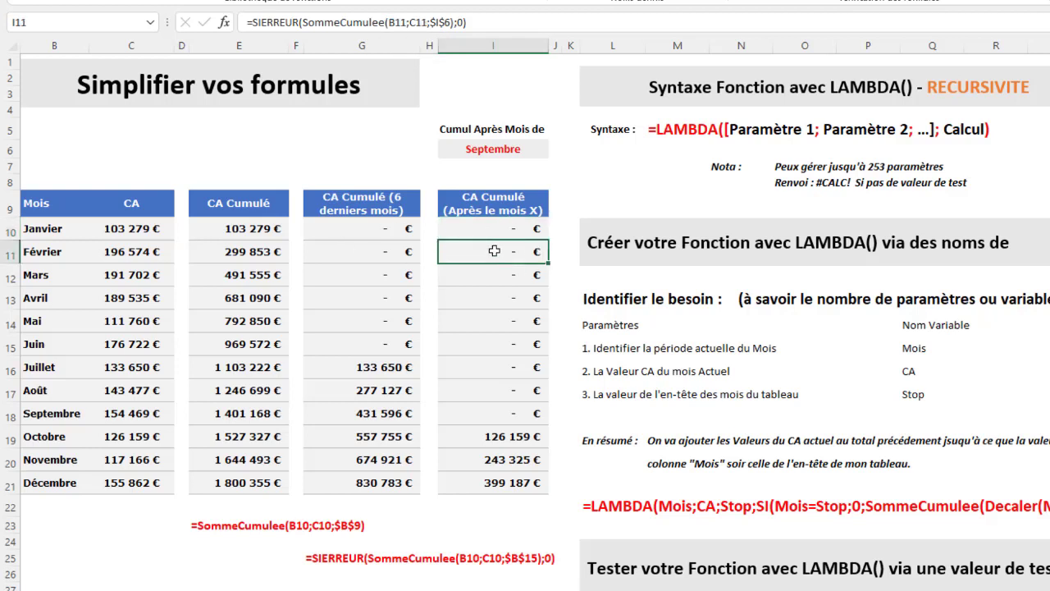
left_click(492, 222)
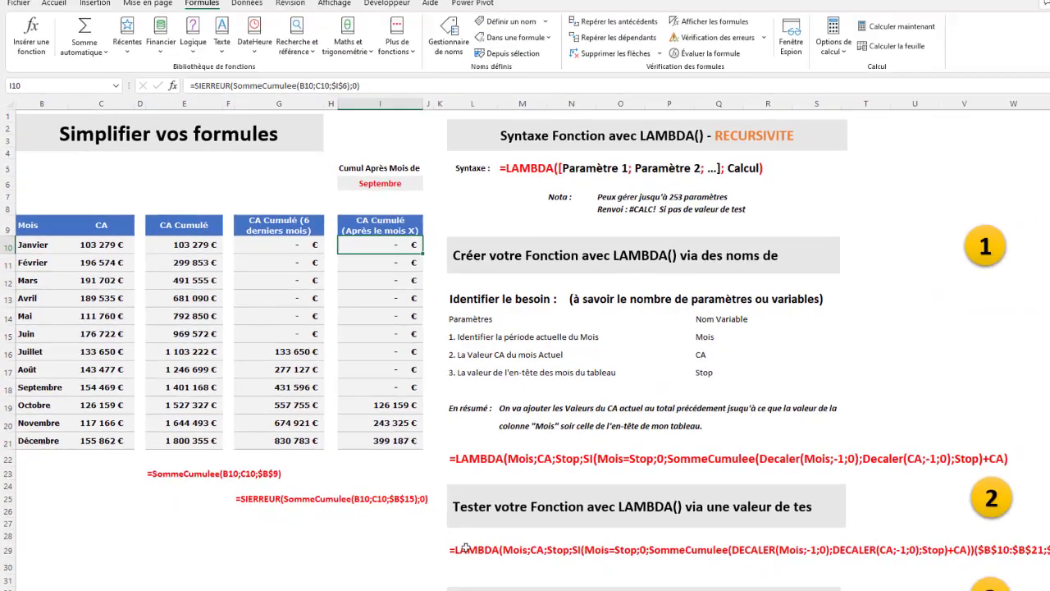
left_click(422, 523)
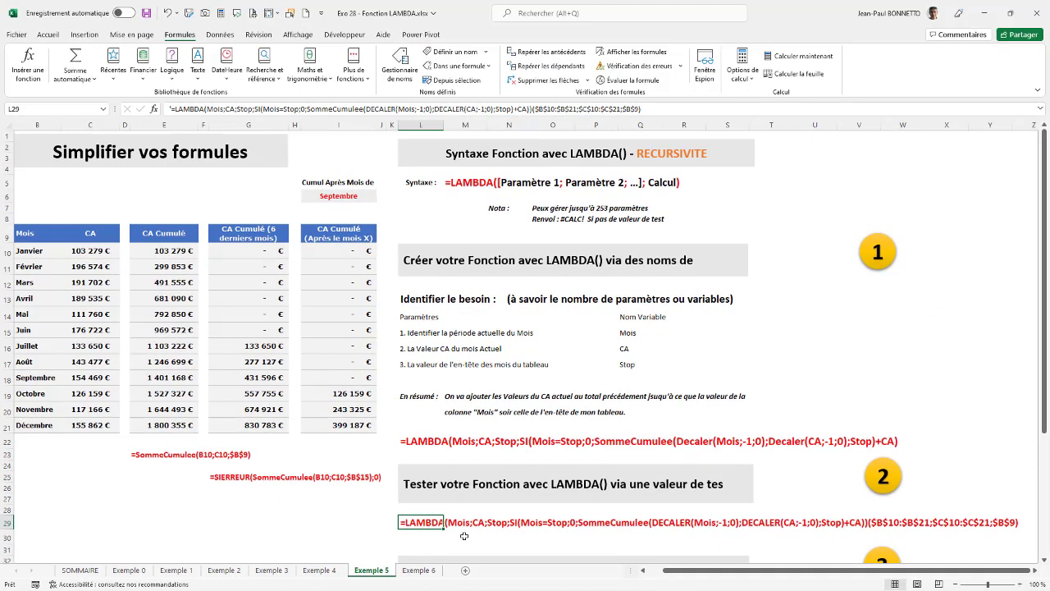
left_click(421, 443)
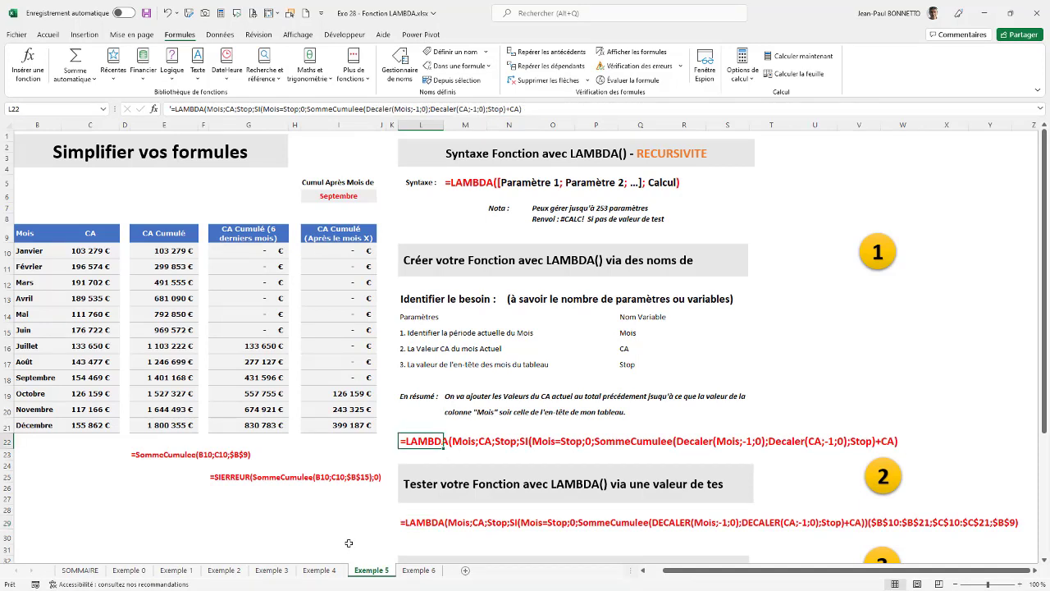
Switch to the Exemple 6 sheet and examine the Coeff and Note ranges and the weighted average formula in D16.
left_click(419, 570)
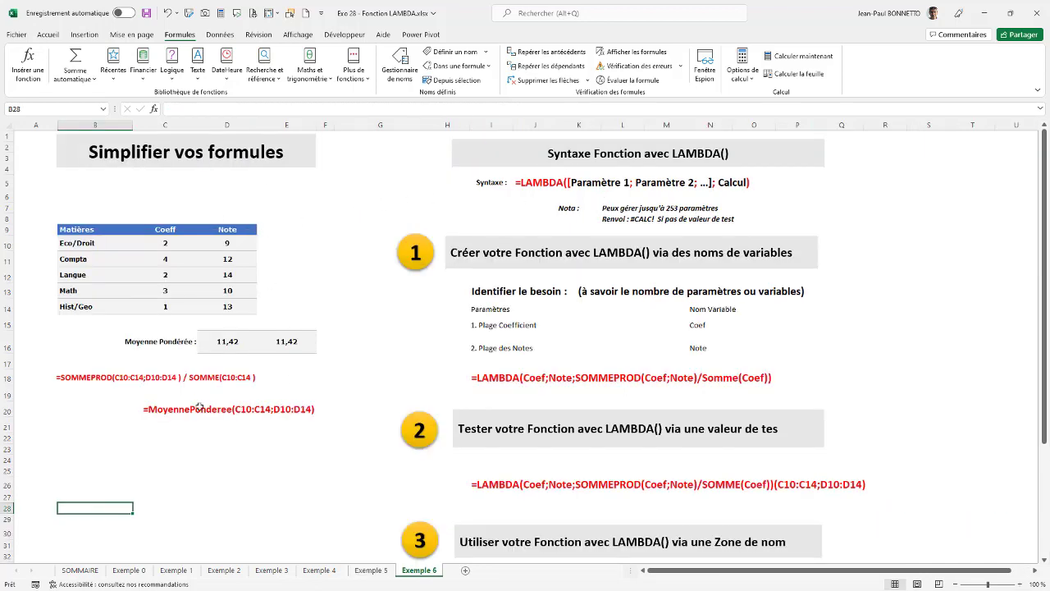
left_click(205, 437)
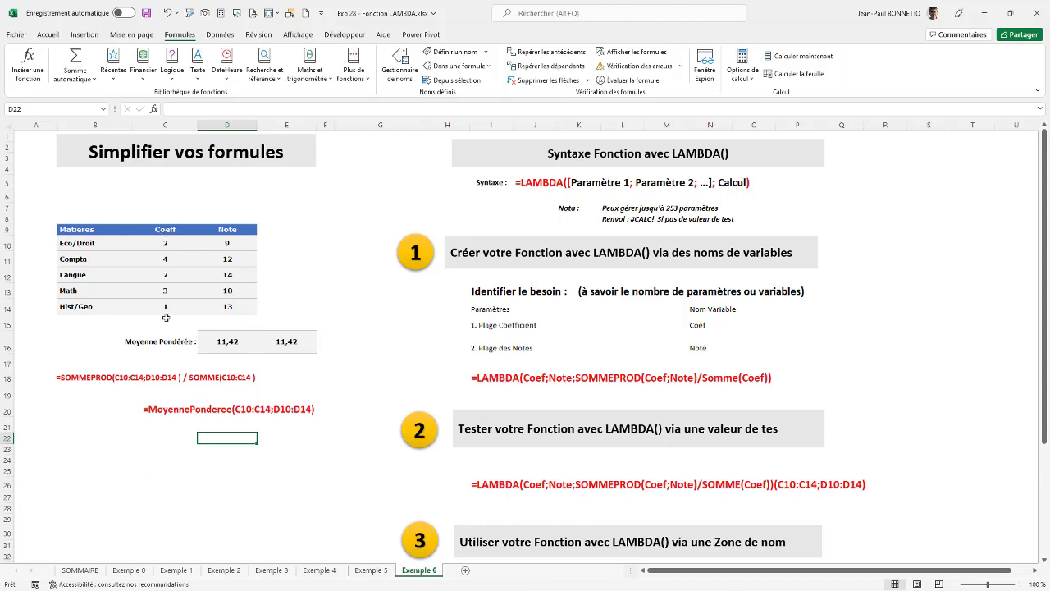
left_click(233, 341)
left_click_drag(156, 239, 169, 307)
left_click_drag(227, 244, 239, 308)
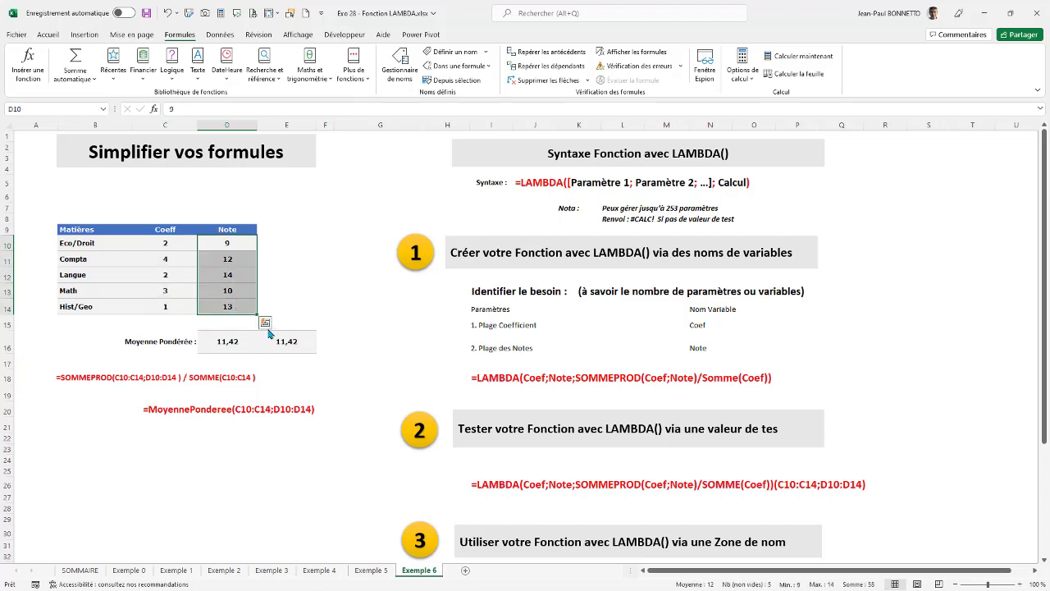
left_click(237, 338)
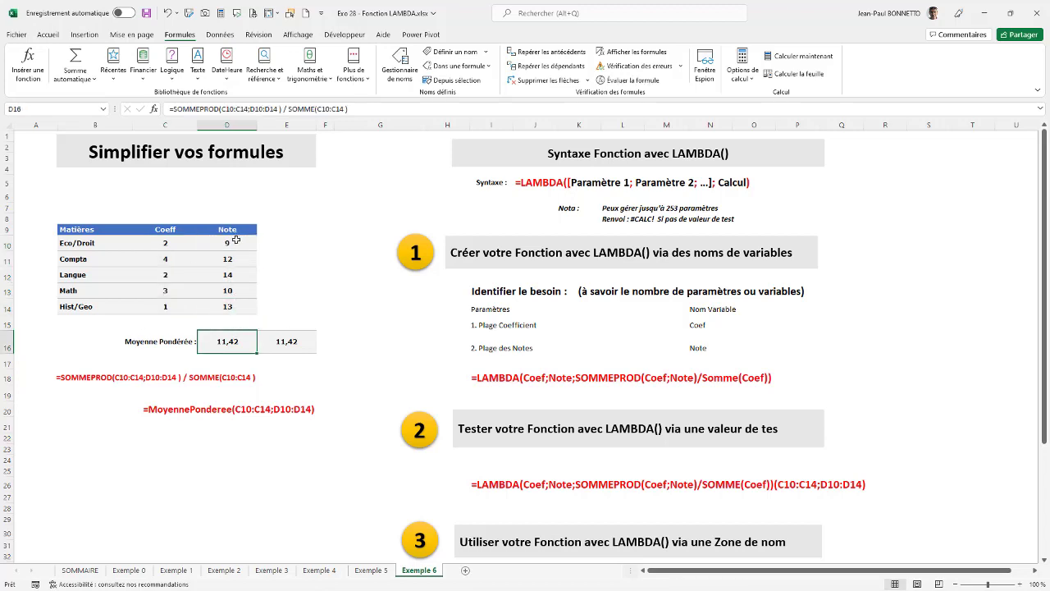
Go over the Note and Coeff values again, moving down the Note column to the weighted average in D16.
left_click_drag(235, 239, 234, 309)
left_click_drag(166, 242, 167, 310)
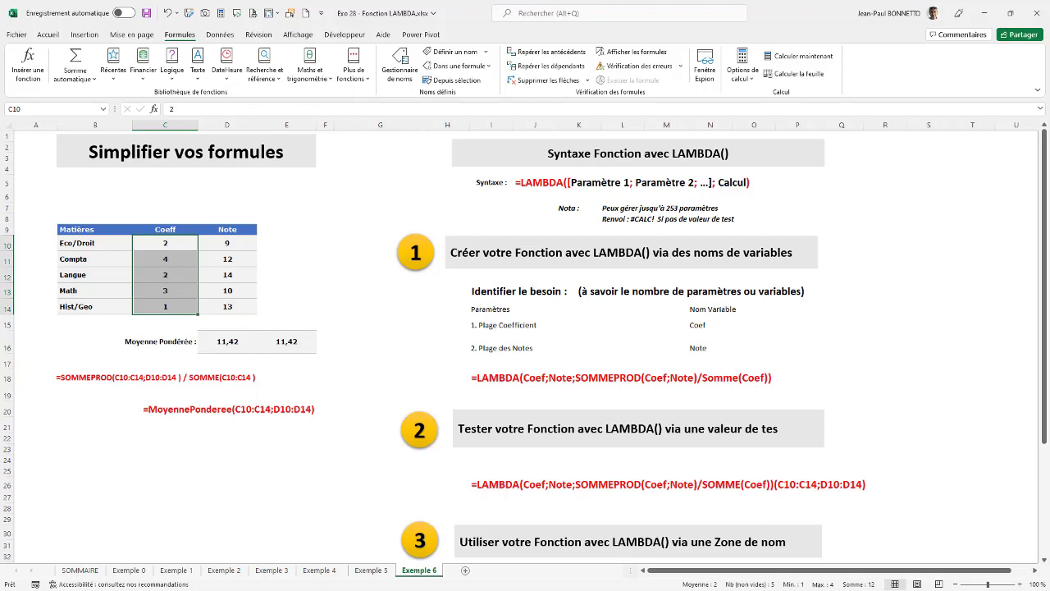
left_click(232, 243)
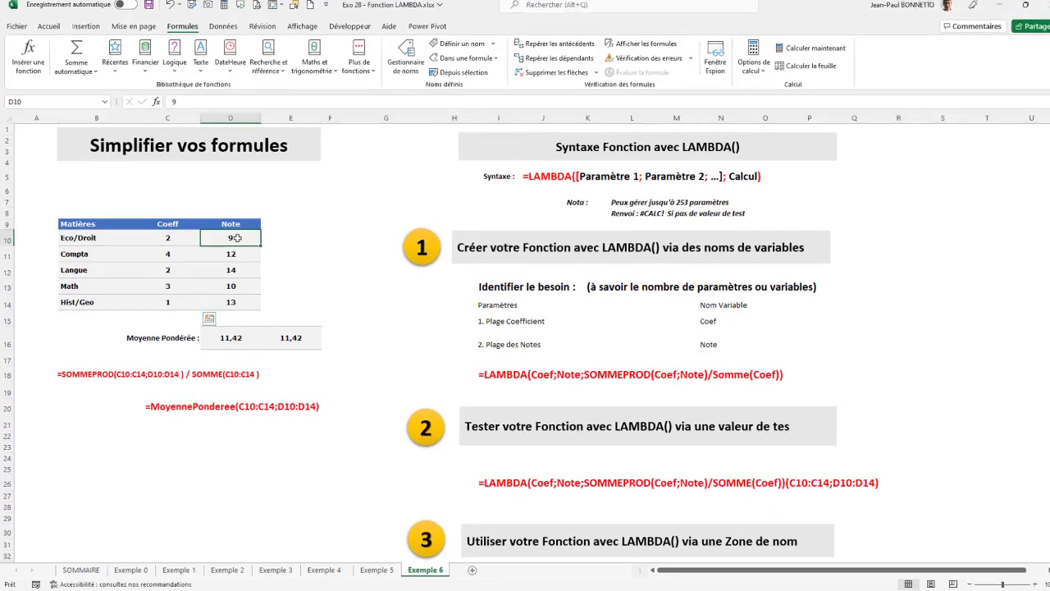
key("Down")
key("Down")
key("Down")
key("Down")
key("Down")
key("Down")
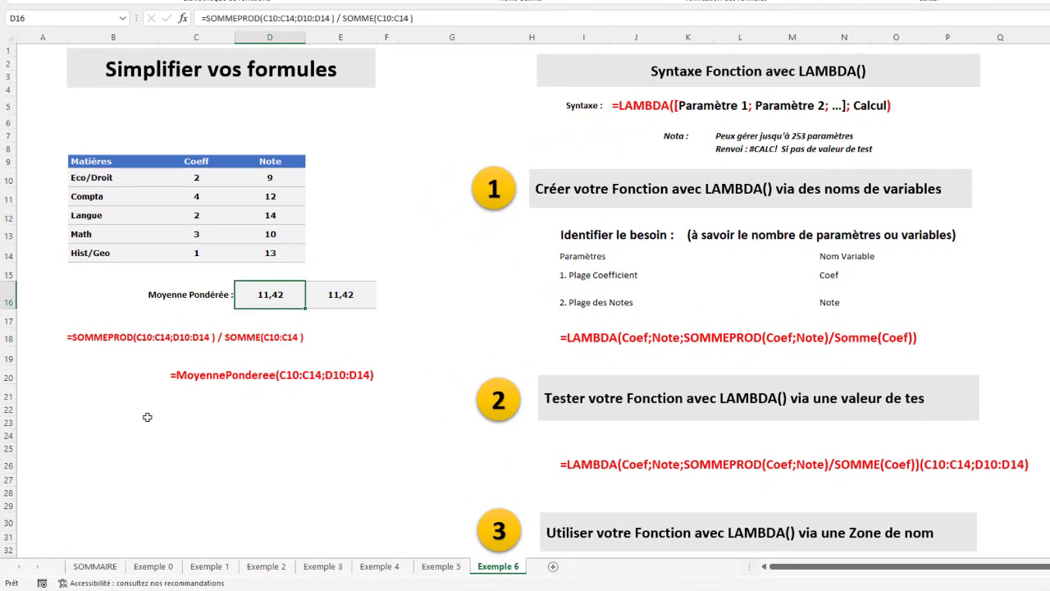
Start a SOMMEPROD formula in B23 with the Coeff range C10:C14 and the Note range D10:D14.
left_click(95, 424)
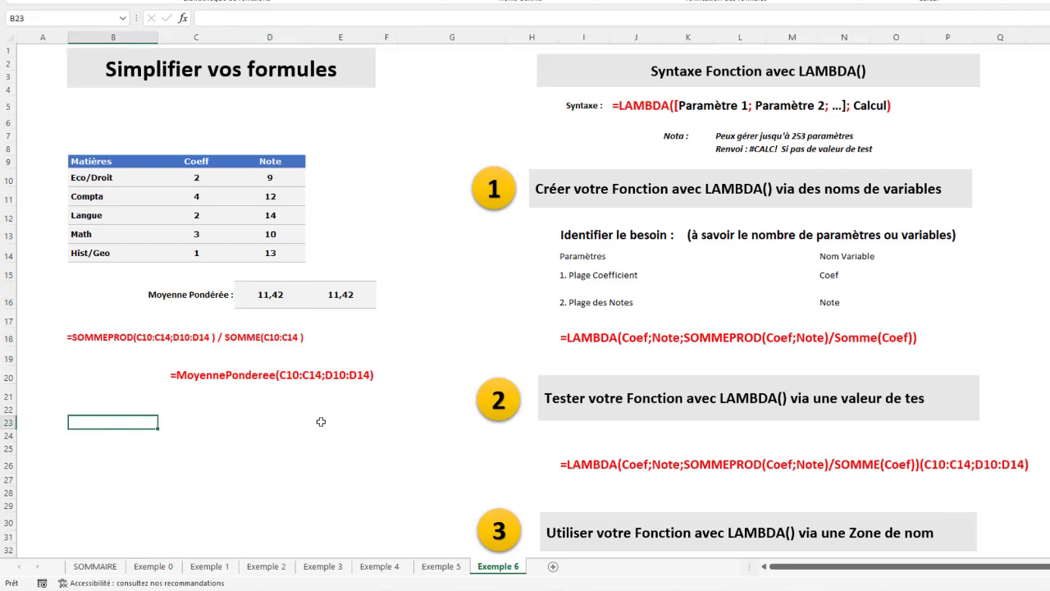
type("=SO")
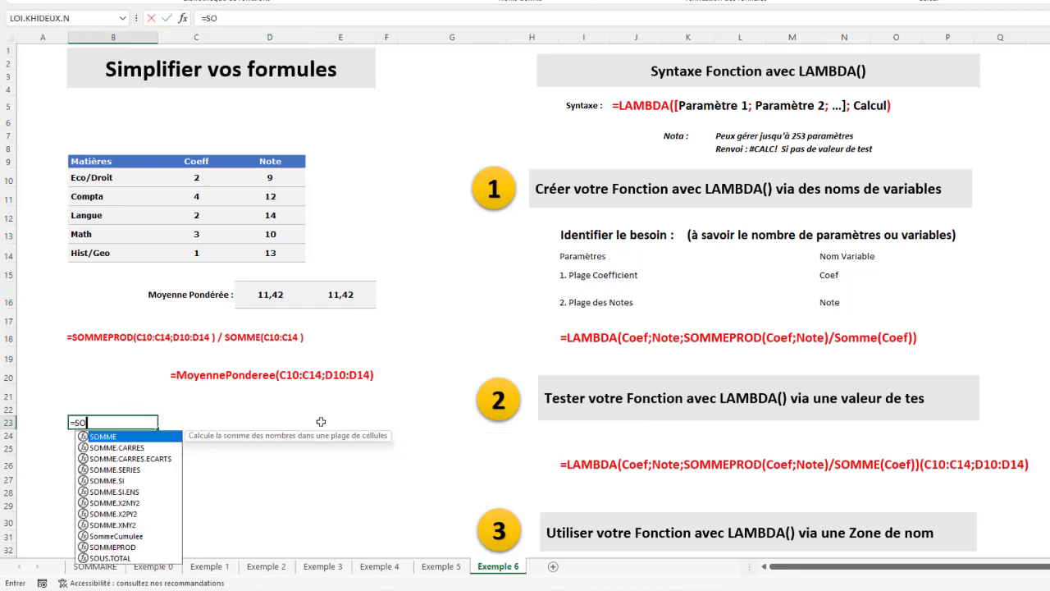
type("MM")
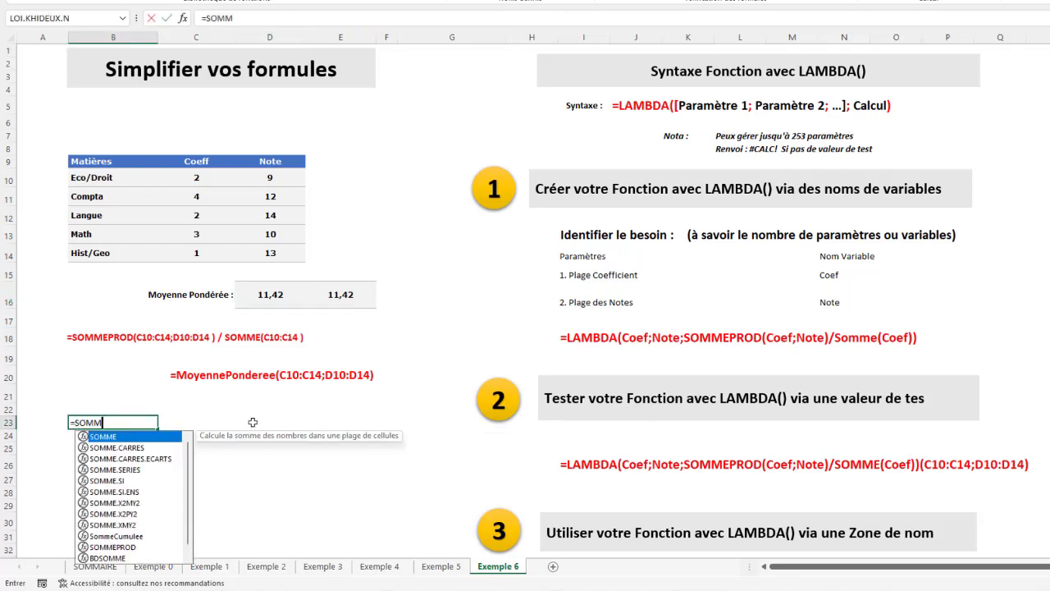
double_click(110, 546)
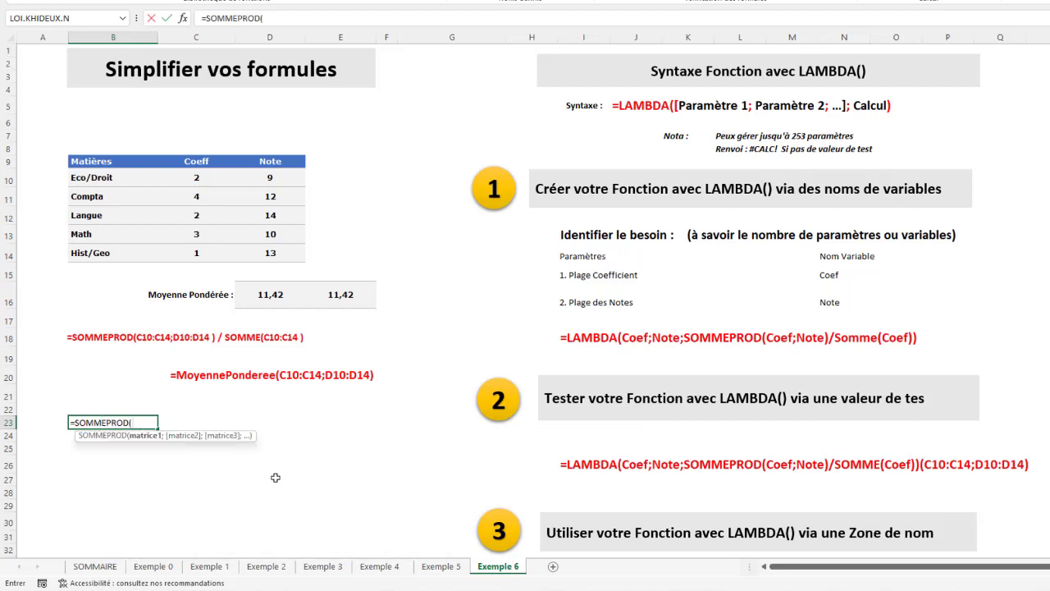
left_click_drag(197, 178, 200, 254)
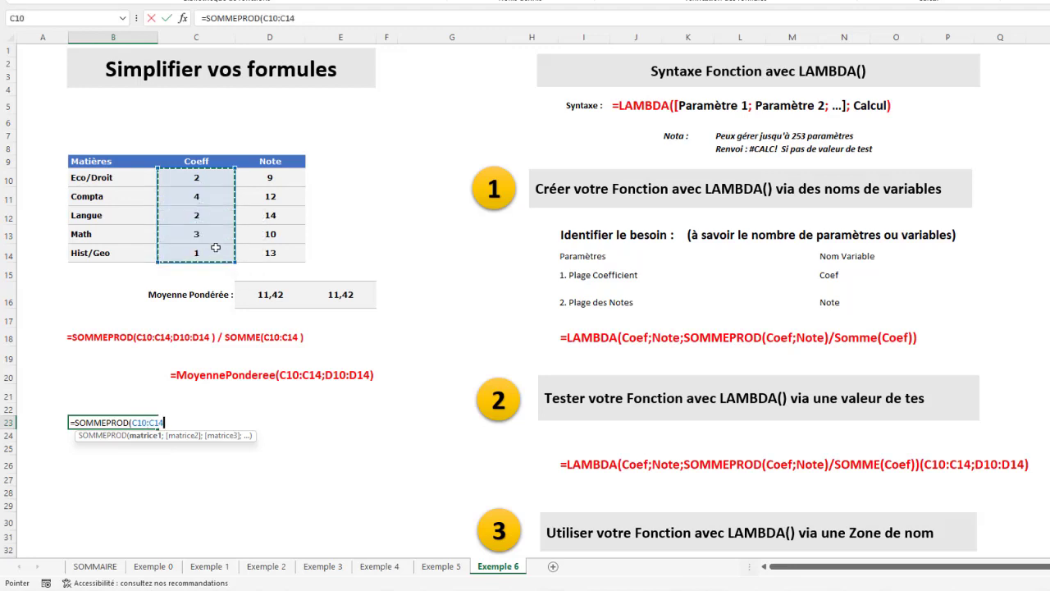
type(";")
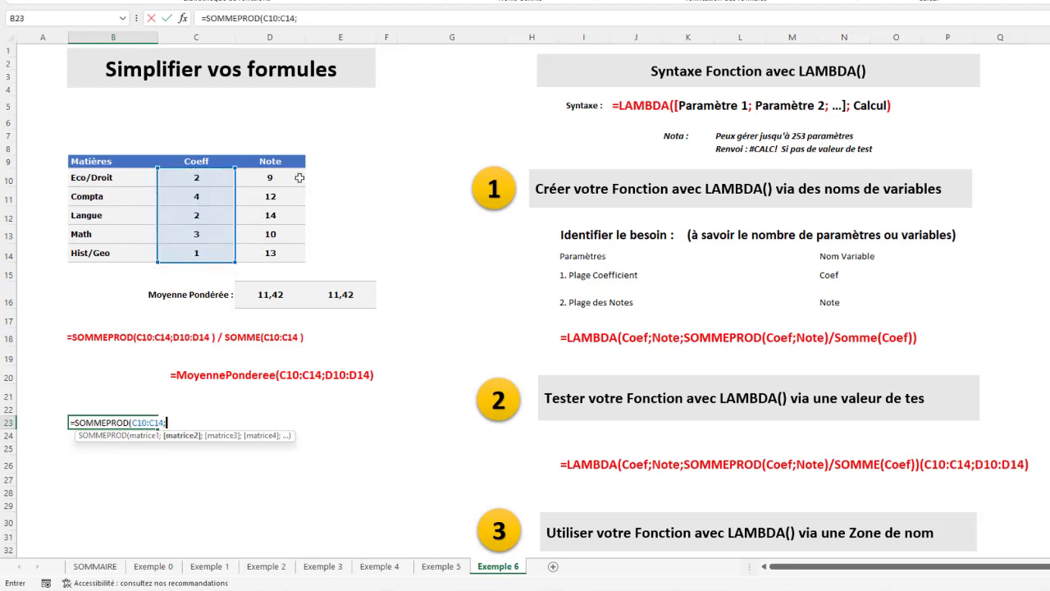
left_click_drag(273, 177, 267, 261)
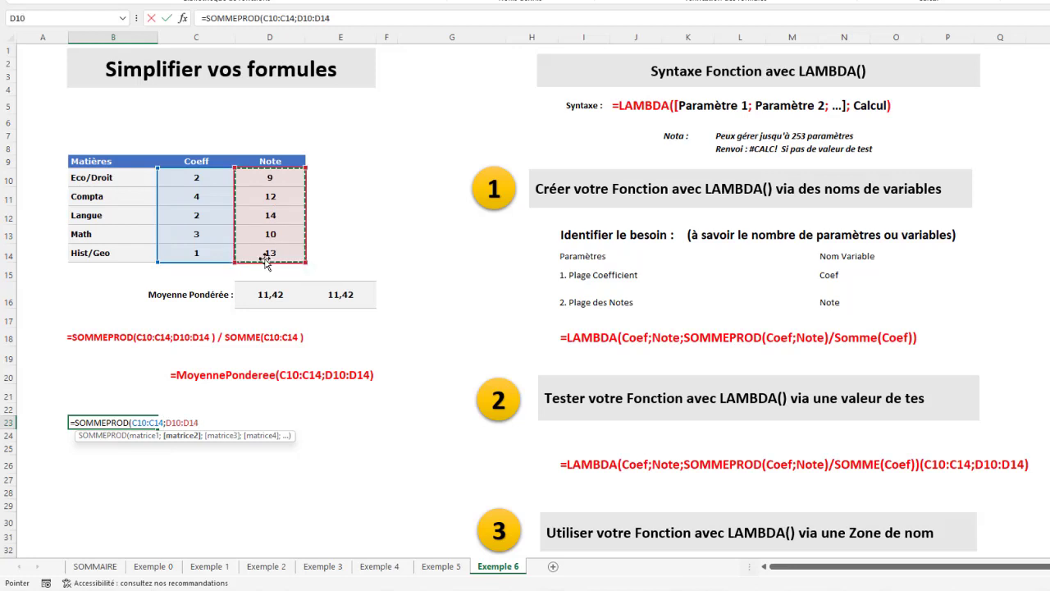
Complete the B23 formula by dividing the SOMMEPROD by SOMME(C10:C14) and validate it.
type(")/")
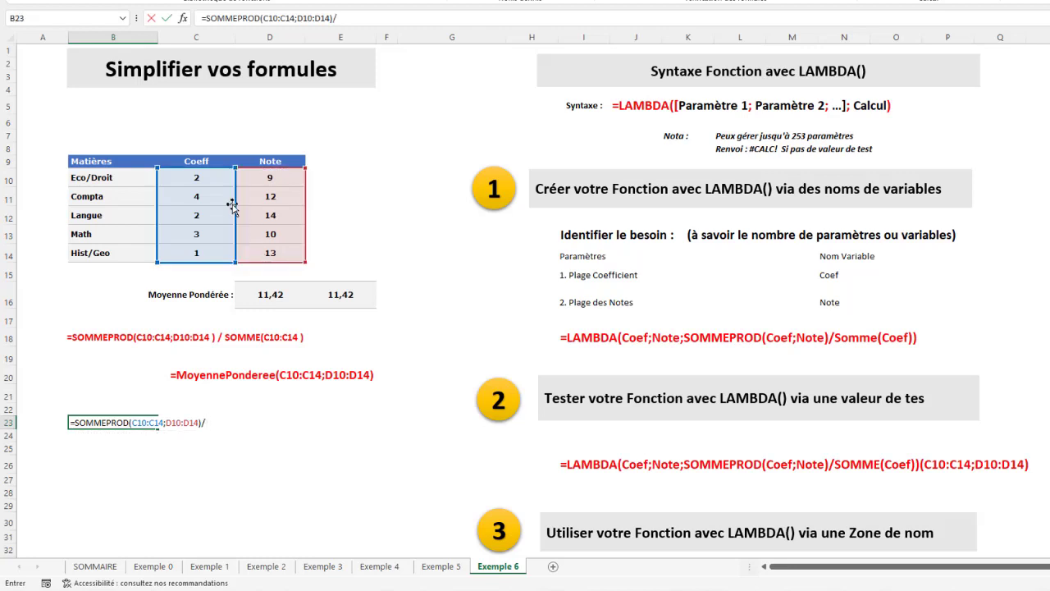
left_click_drag(204, 169, 184, 265)
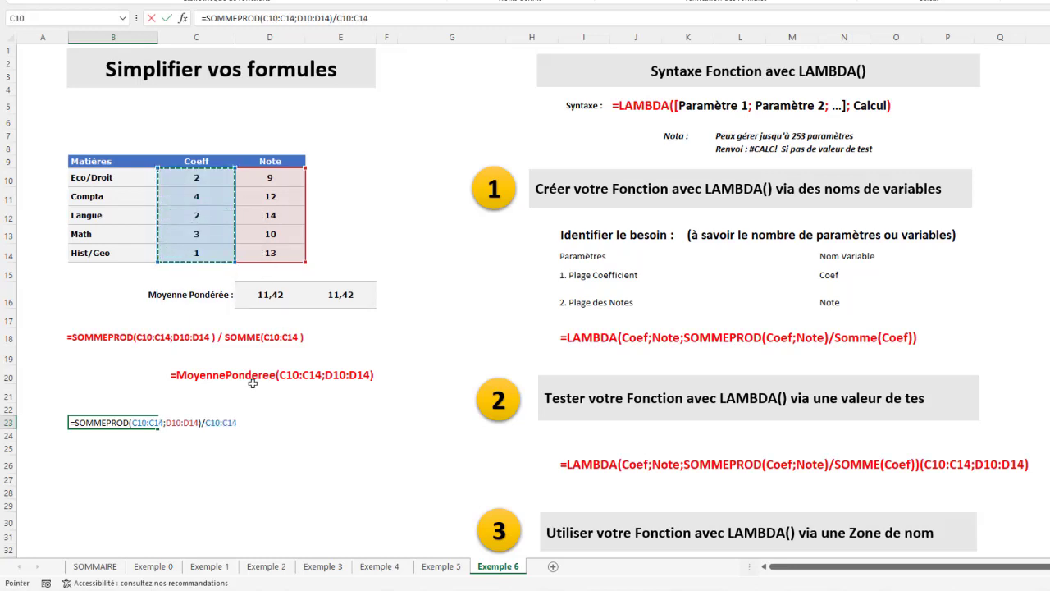
left_click(208, 422)
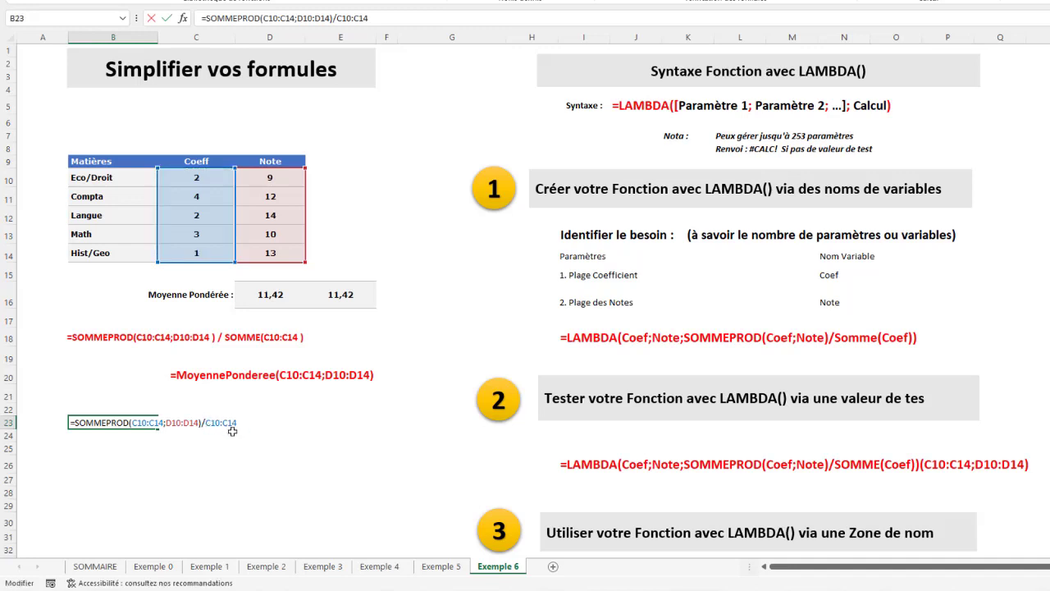
type("SOMME(C10:C14")
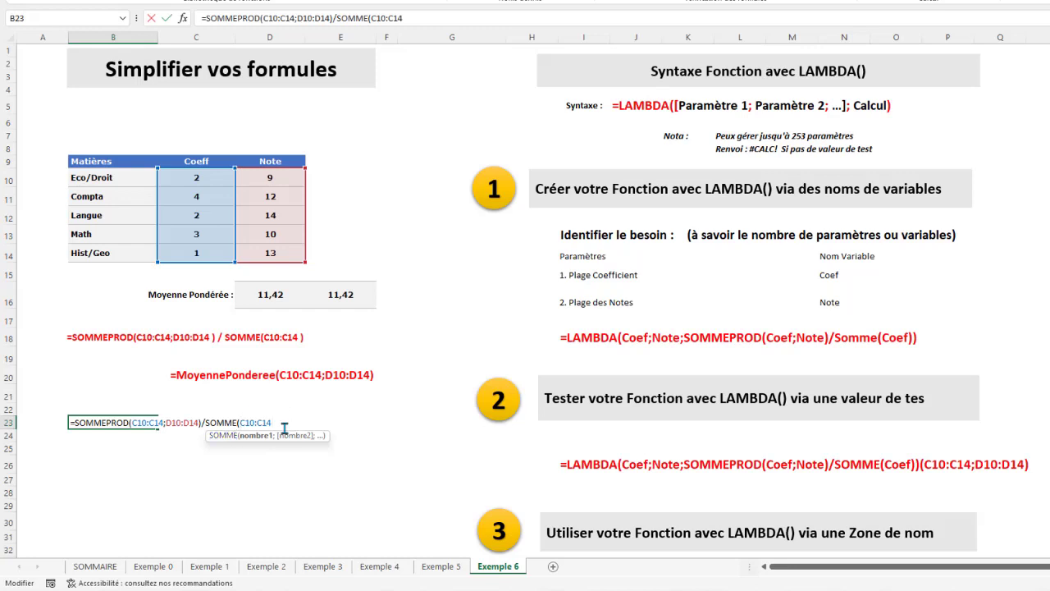
type(")")
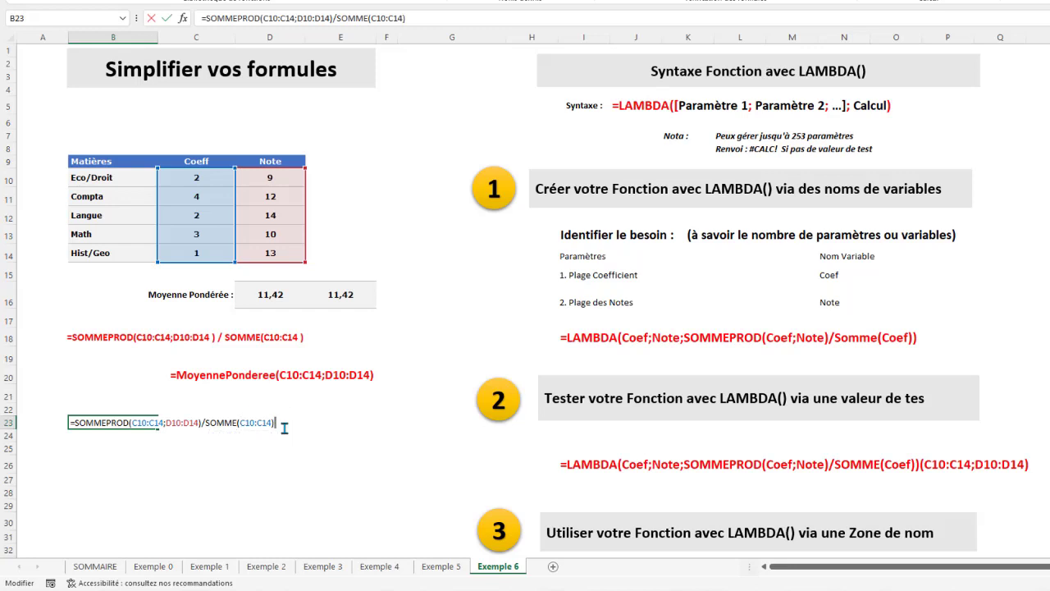
key("Return")
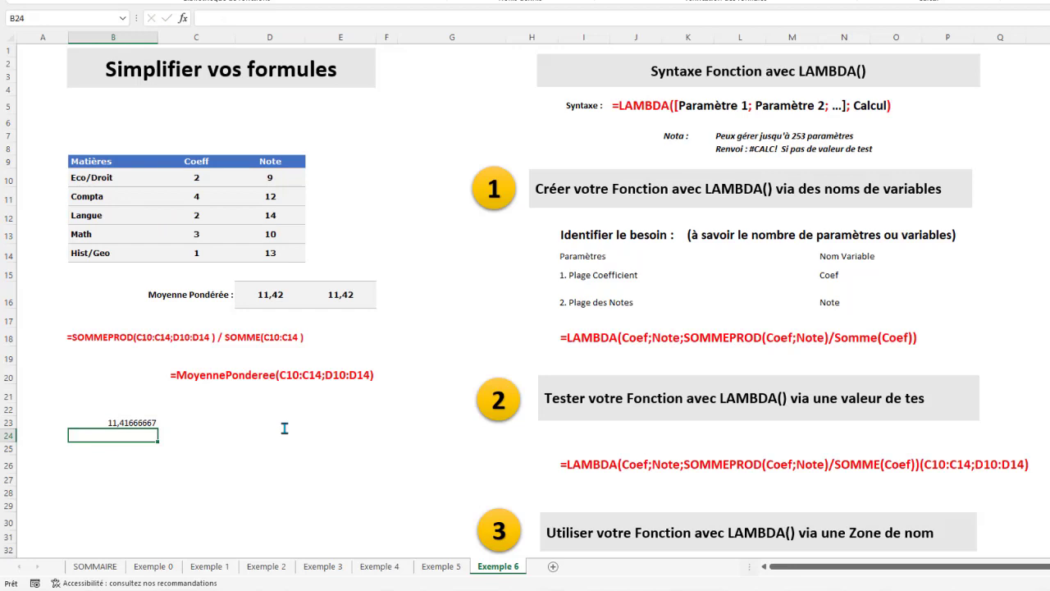
Format the weighted average in B23 as a number with two decimals.
left_click(138, 421)
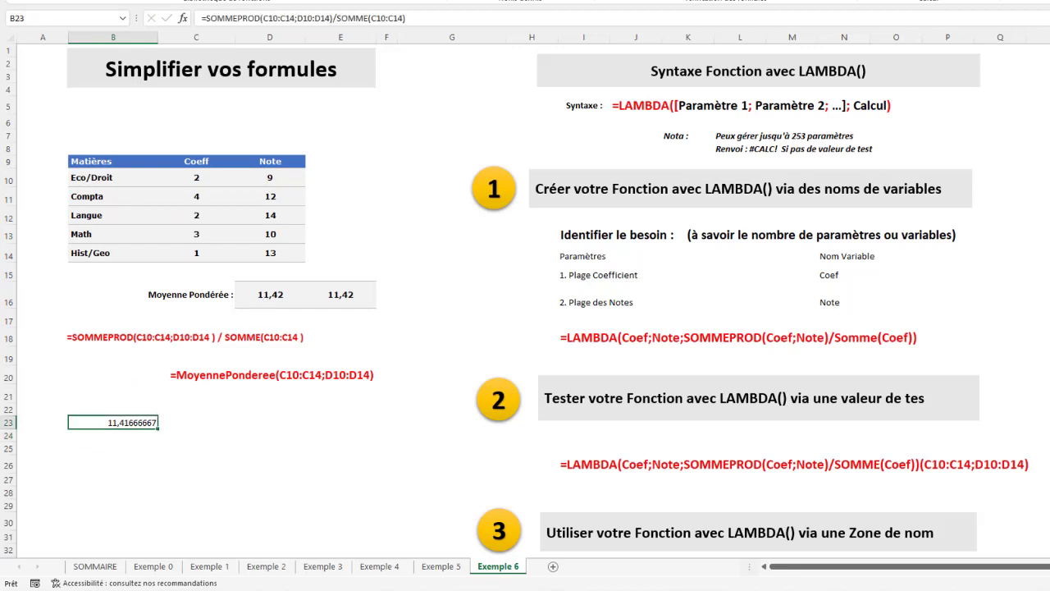
left_click(62, 0)
left_click(562, 1)
Go over the Note range D10:D14, the Coeff range C10:C14 and the formula in B23.
left_click_drag(270, 177, 270, 254)
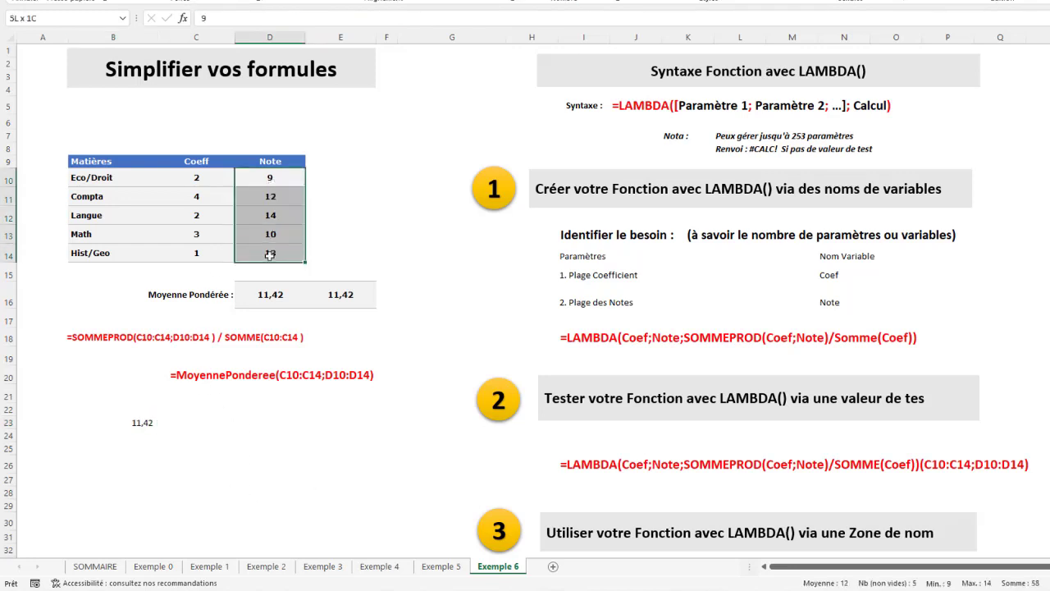
left_click(196, 179)
left_click_drag(198, 200, 197, 254)
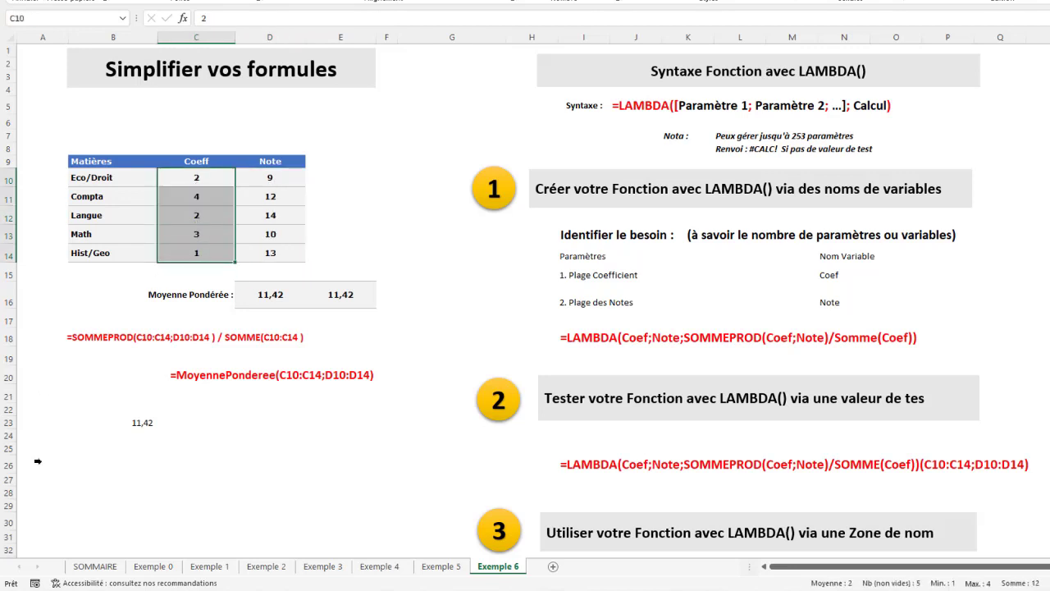
left_click(147, 425)
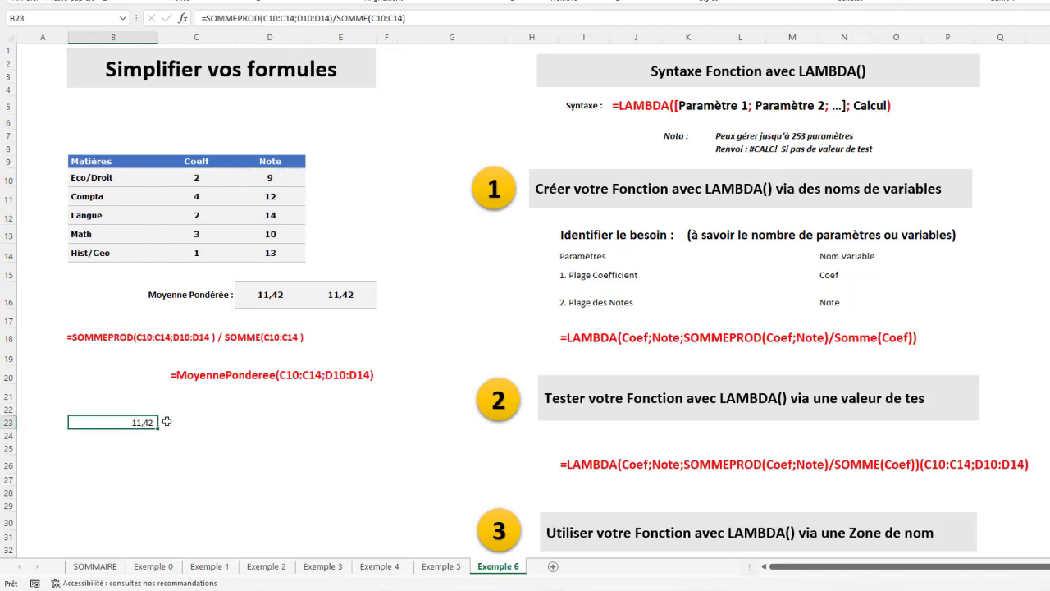
left_click(212, 464)
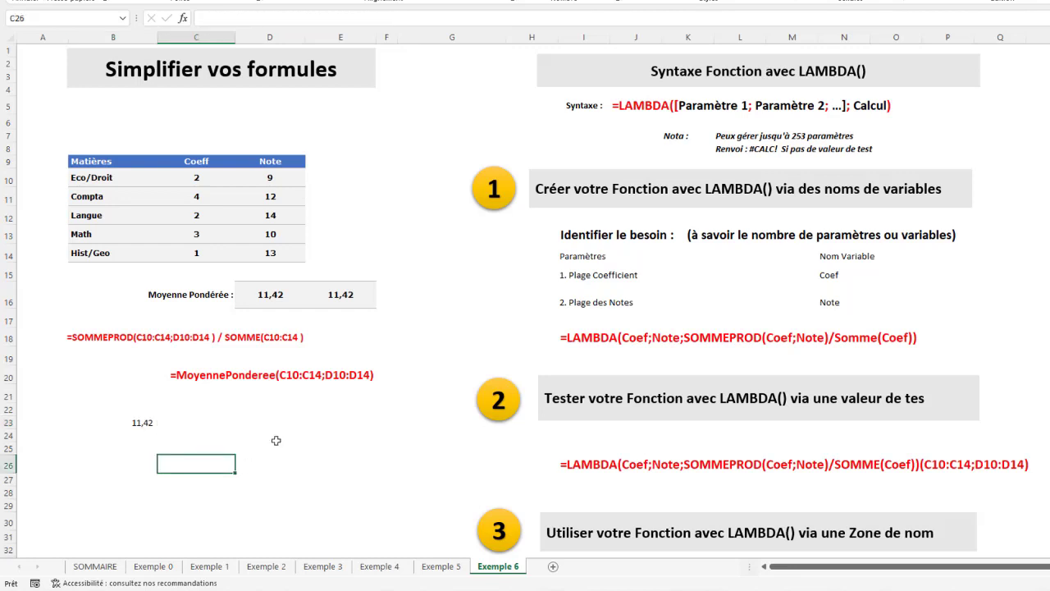
left_click(217, 438)
left_click(215, 462)
left_click(218, 438)
left_click(227, 482)
Start a LAMBDA formula in C25, with an equals sign in front of the function.
left_click(223, 449)
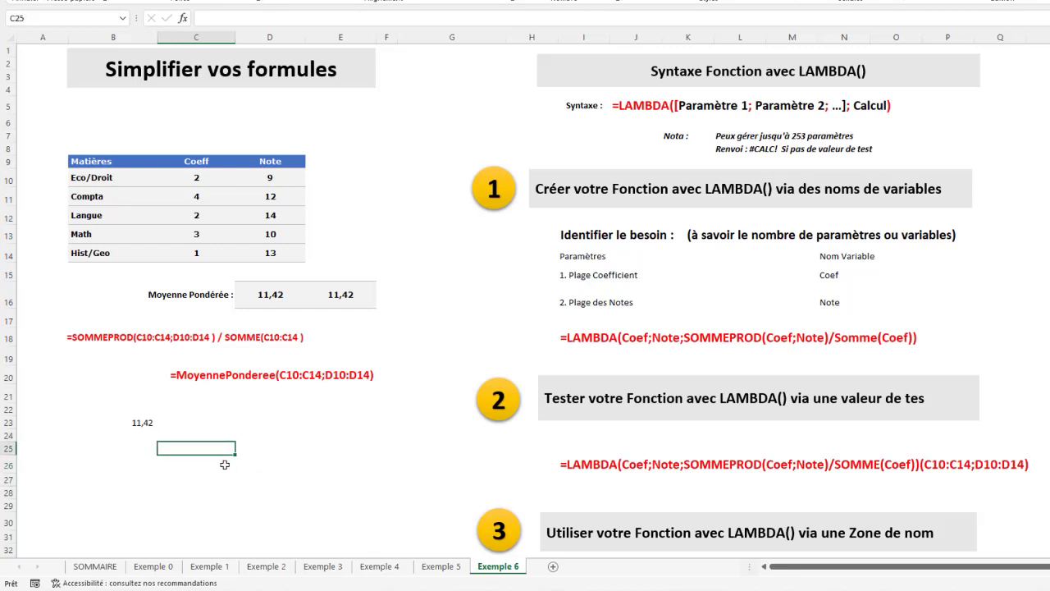
type("+LAM")
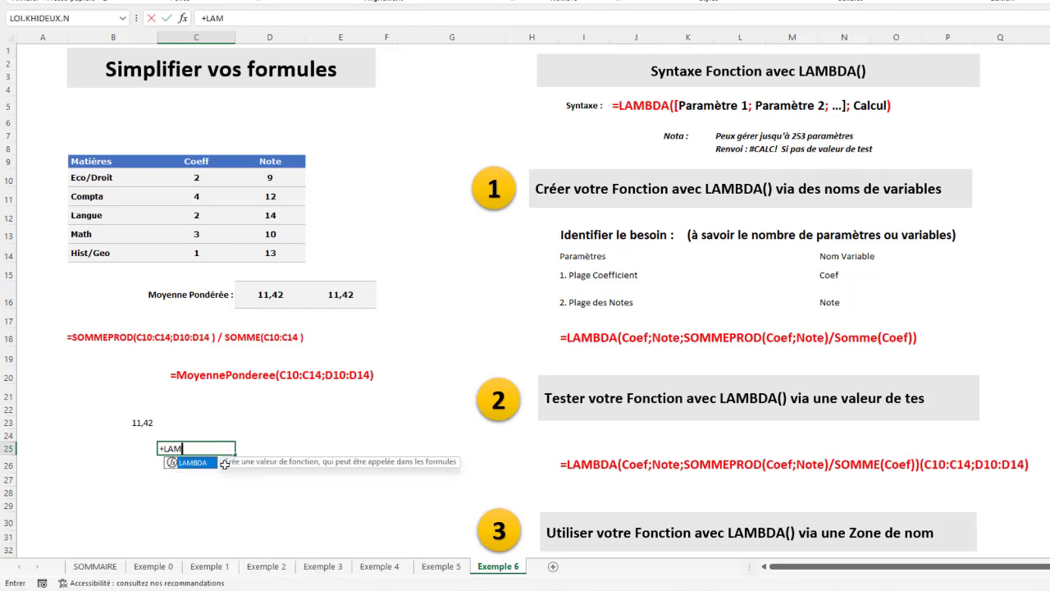
double_click(182, 463)
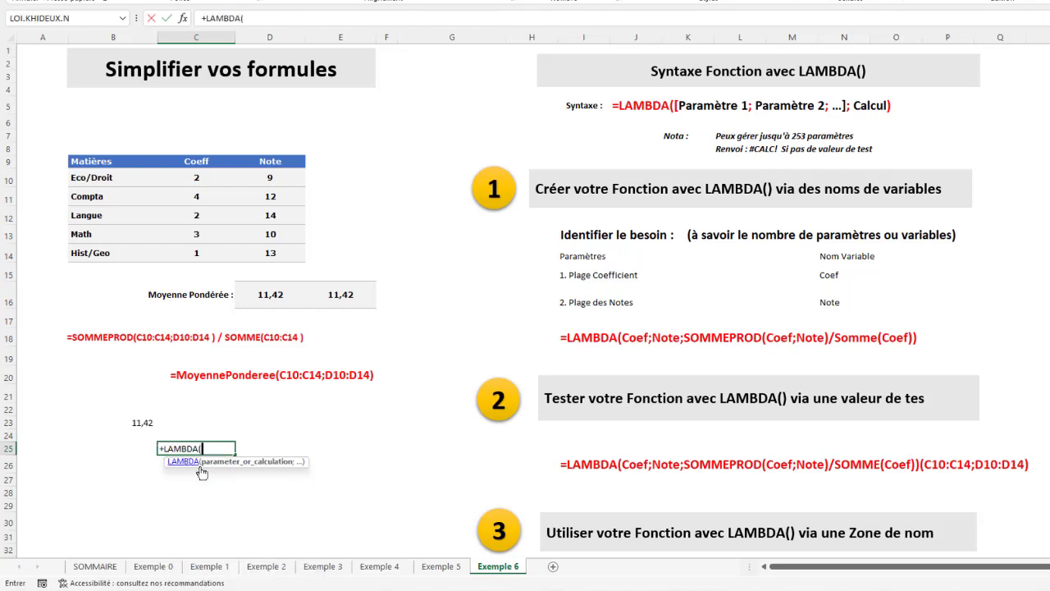
left_click(162, 449)
key("BackSpace")
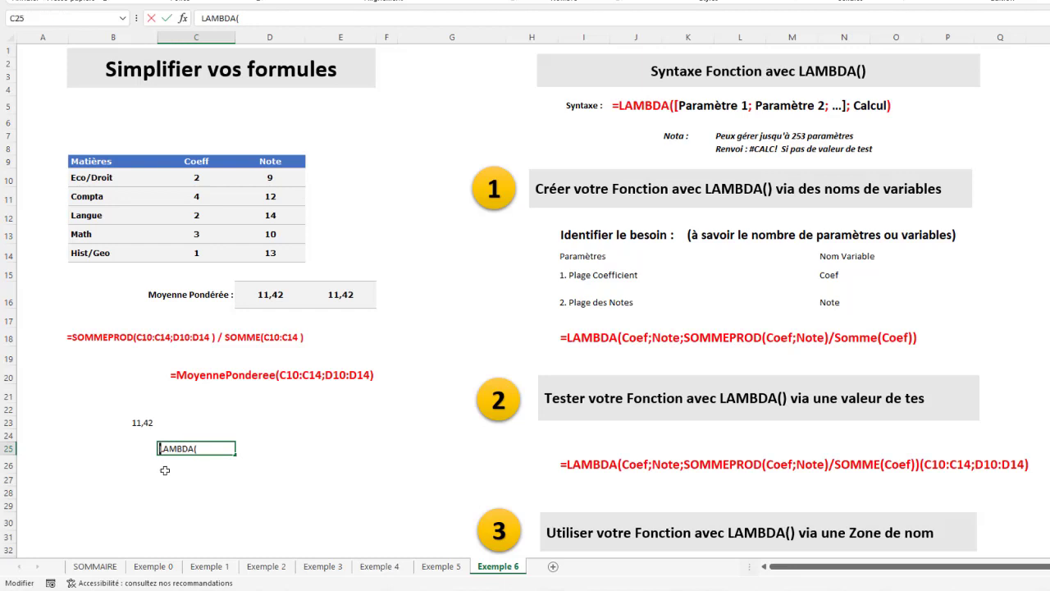
type("=")
left_click(215, 448)
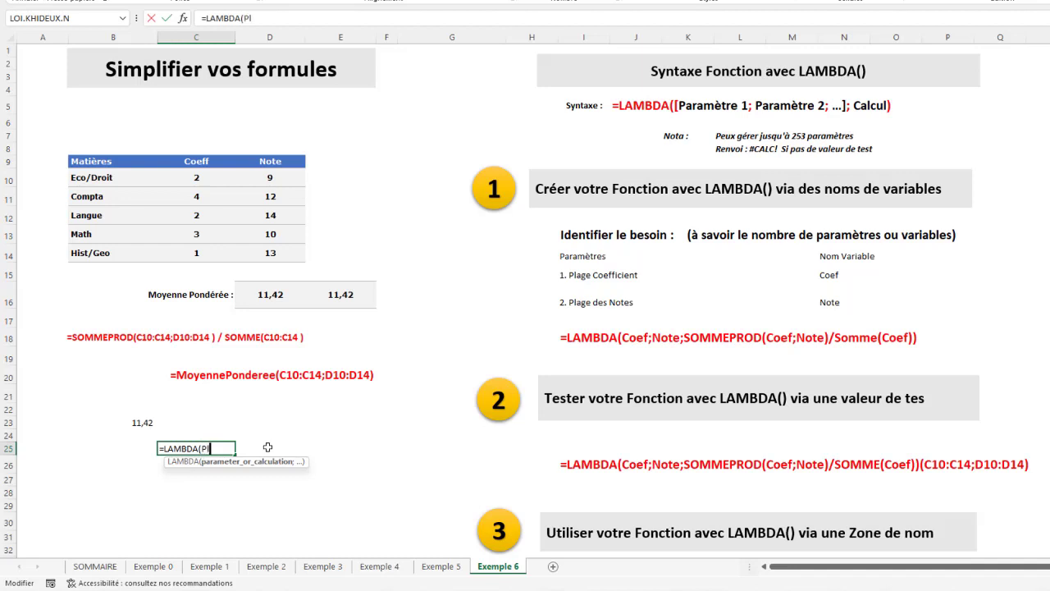
Add PlageCoef and PlageNote as the two parameters of the LAMBDA formula in C25.
type("PlageCoef;")
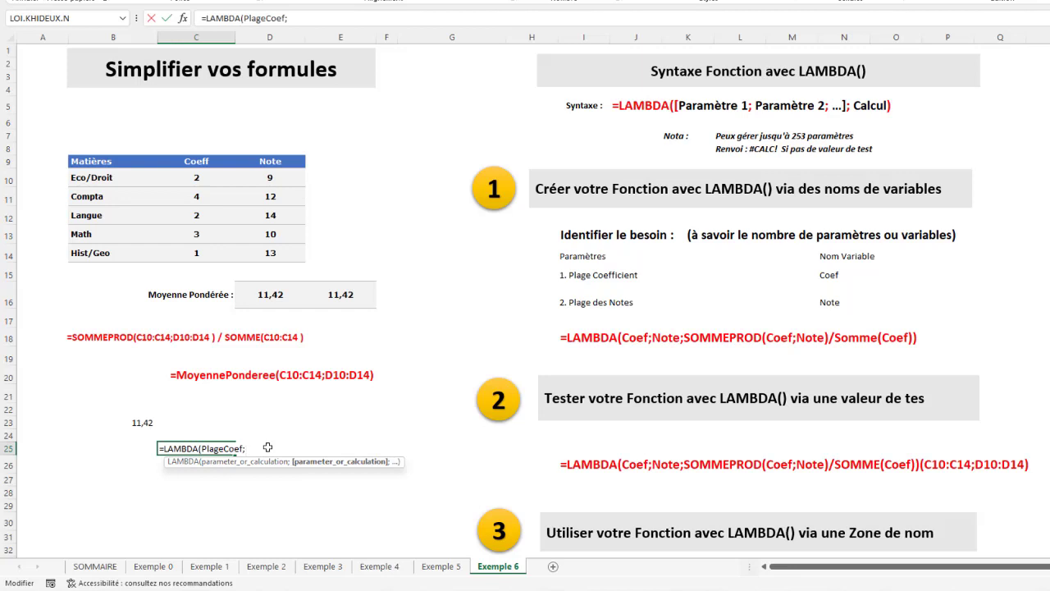
type("Pla")
type("geNote")
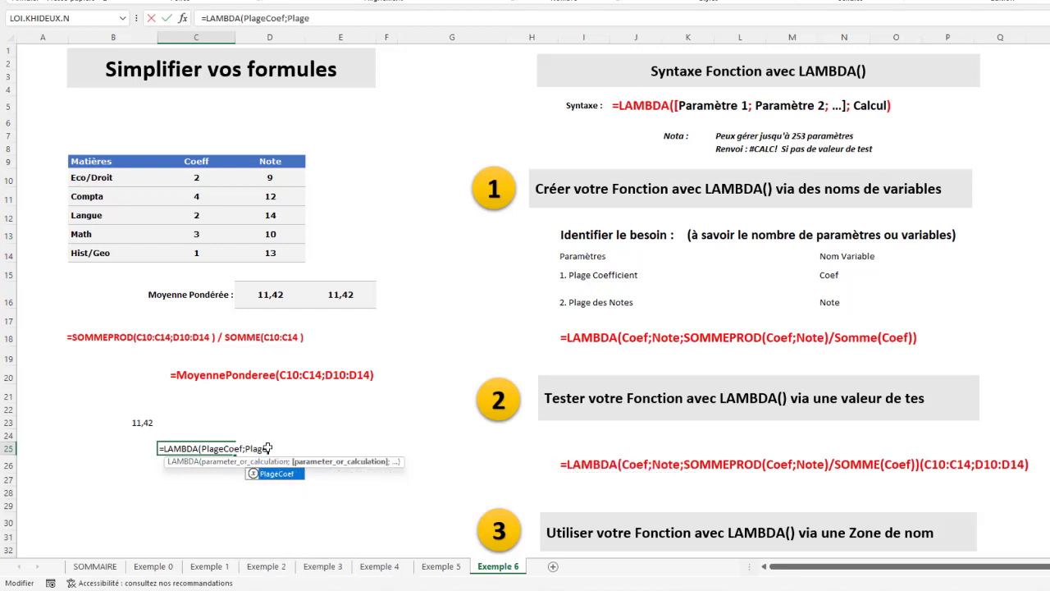